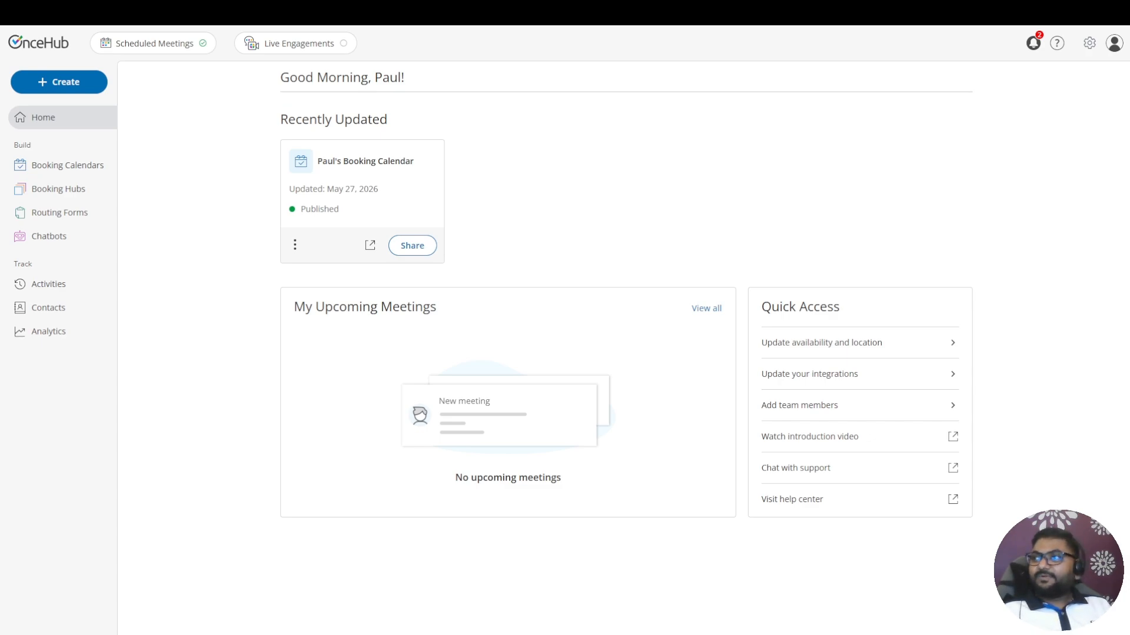
# Open the n8n integration from the Automation category of the account integrations
pyautogui.click(1090, 46)
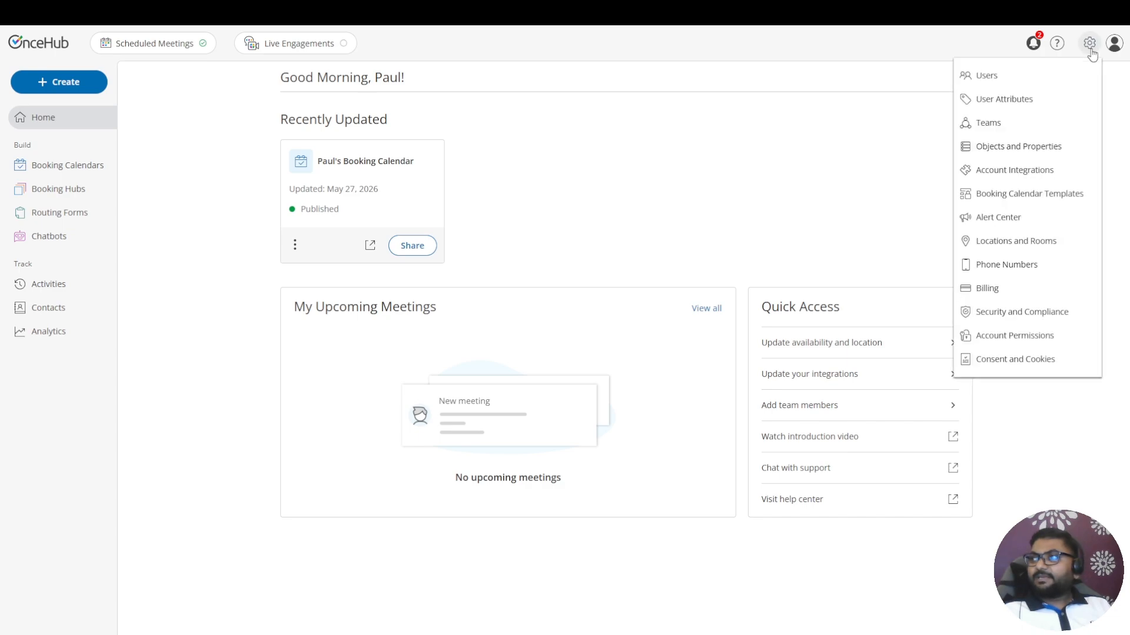
pyautogui.click(1020, 172)
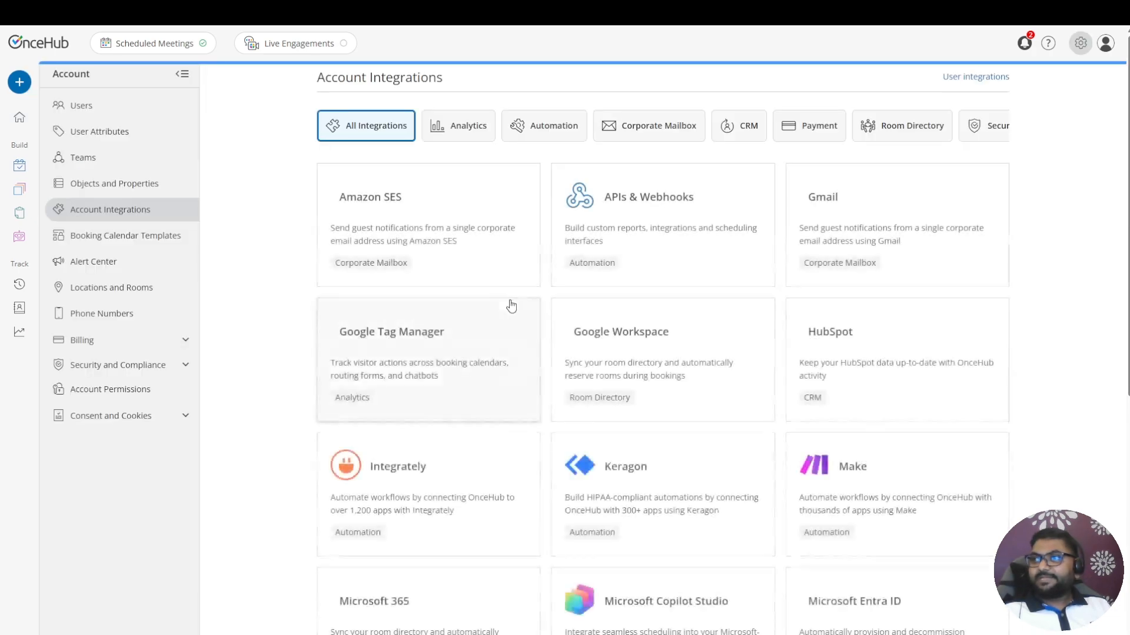
pyautogui.click(552, 134)
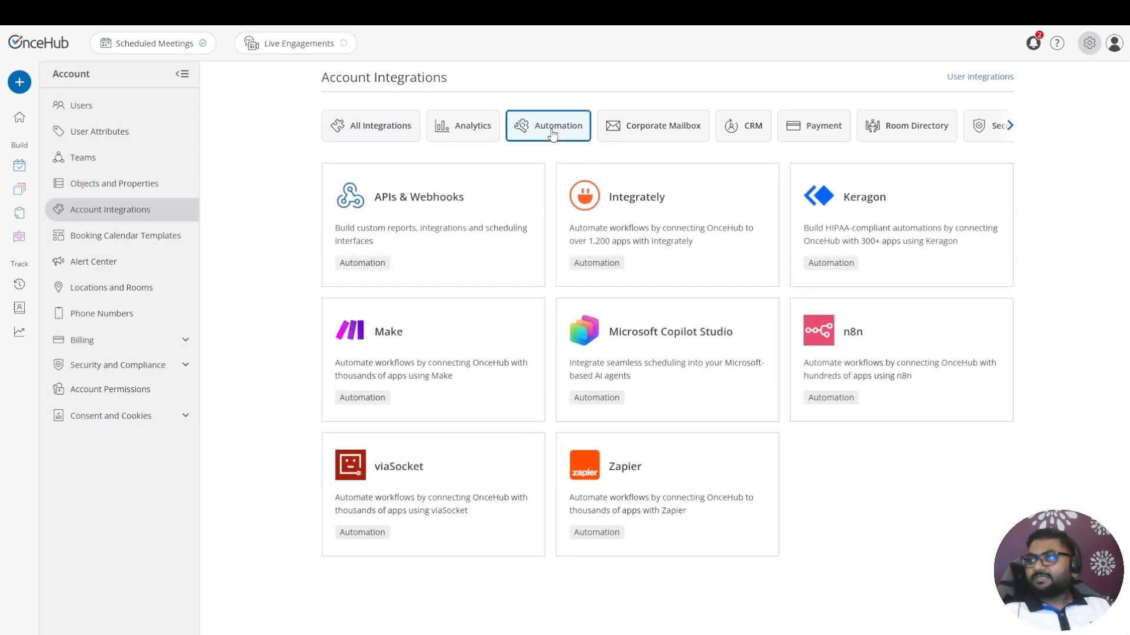
pyautogui.click(905, 348)
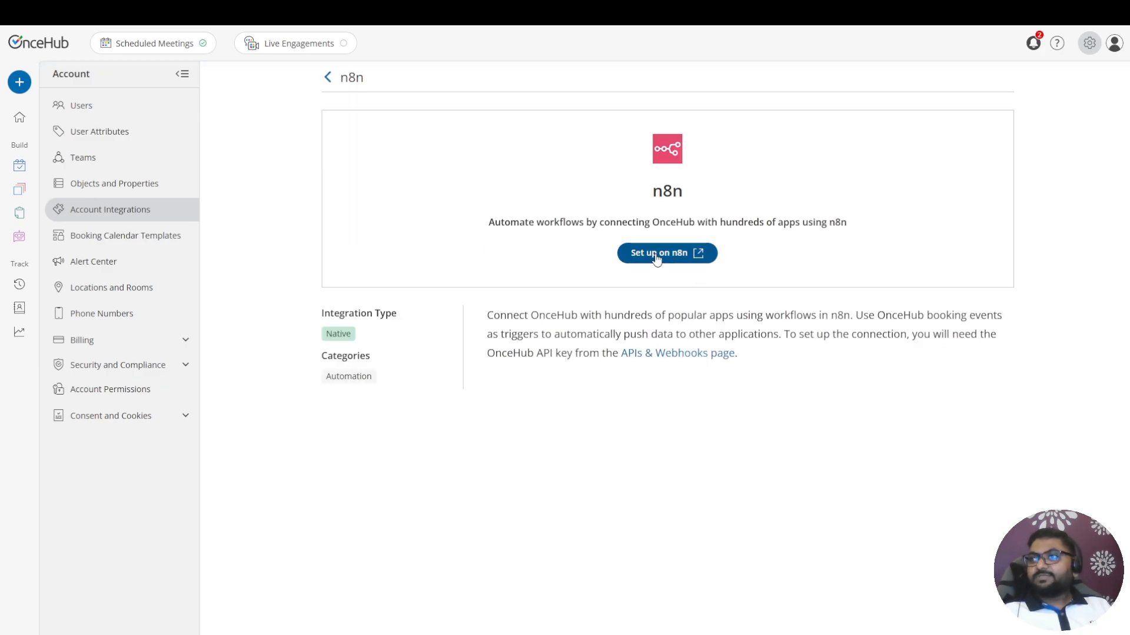
# Go from the integration page to n8n's site, sign in and create a new workflow
pyautogui.click(656, 257)
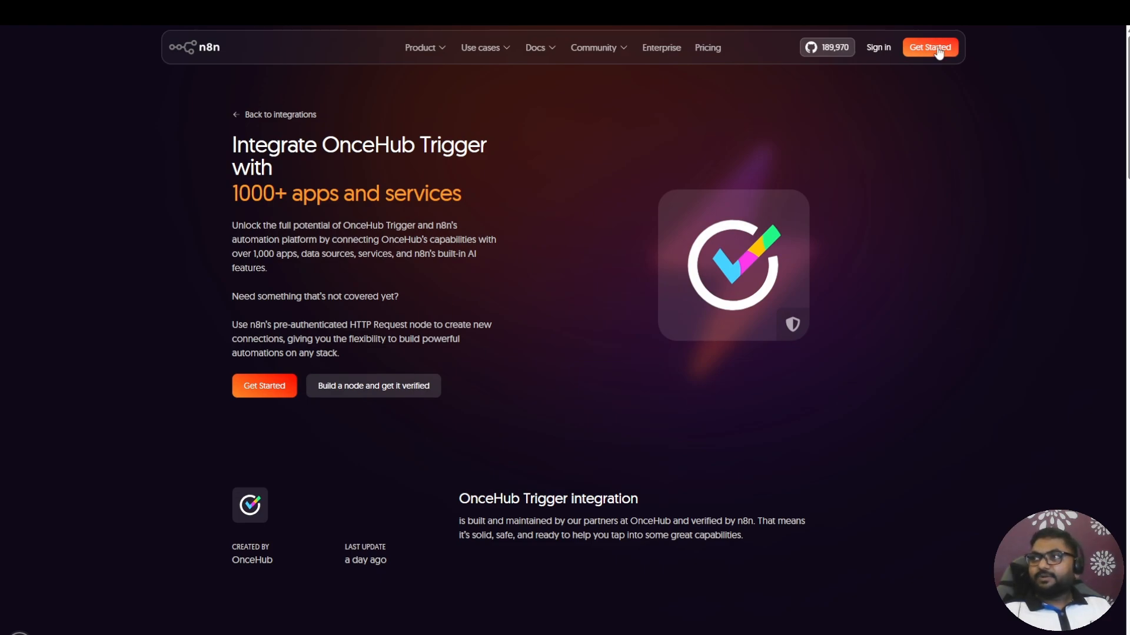
pyautogui.click(880, 48)
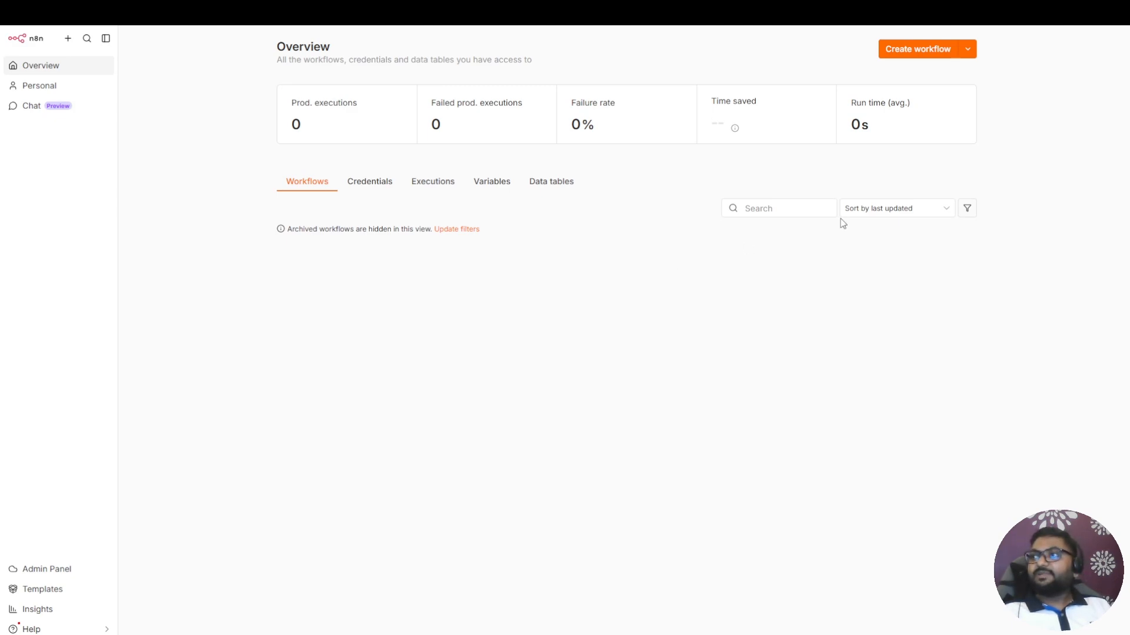
pyautogui.click(906, 49)
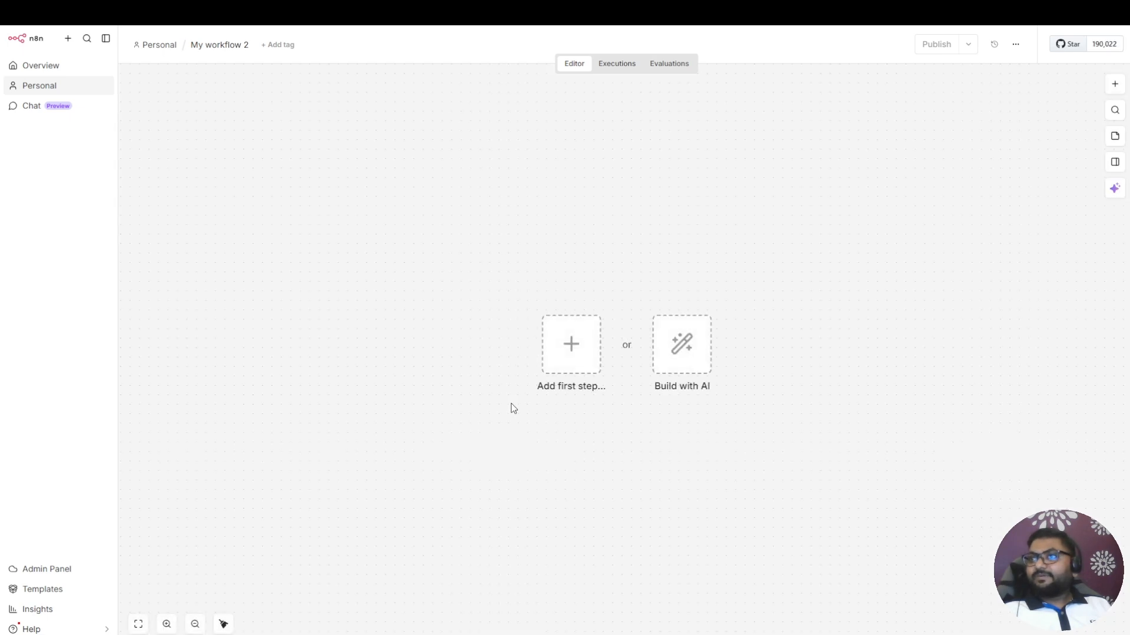
# Install the OnceHub Trigger node, add it with the On booking scheduled trigger and open its credential setup
pyautogui.click(571, 357)
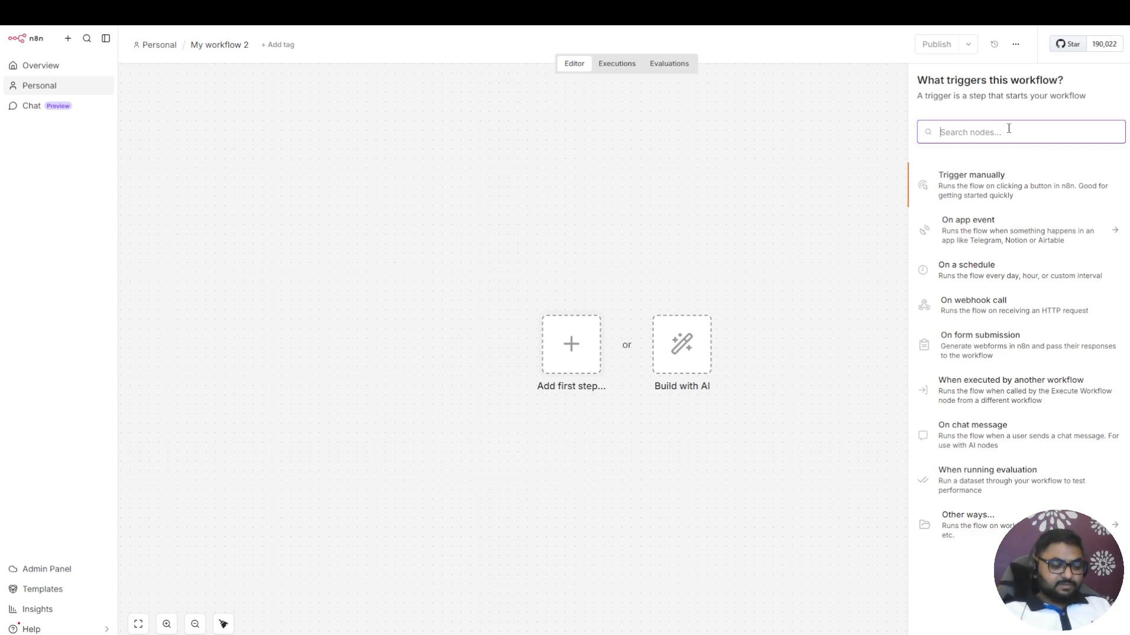
pyautogui.write('Oncehub')
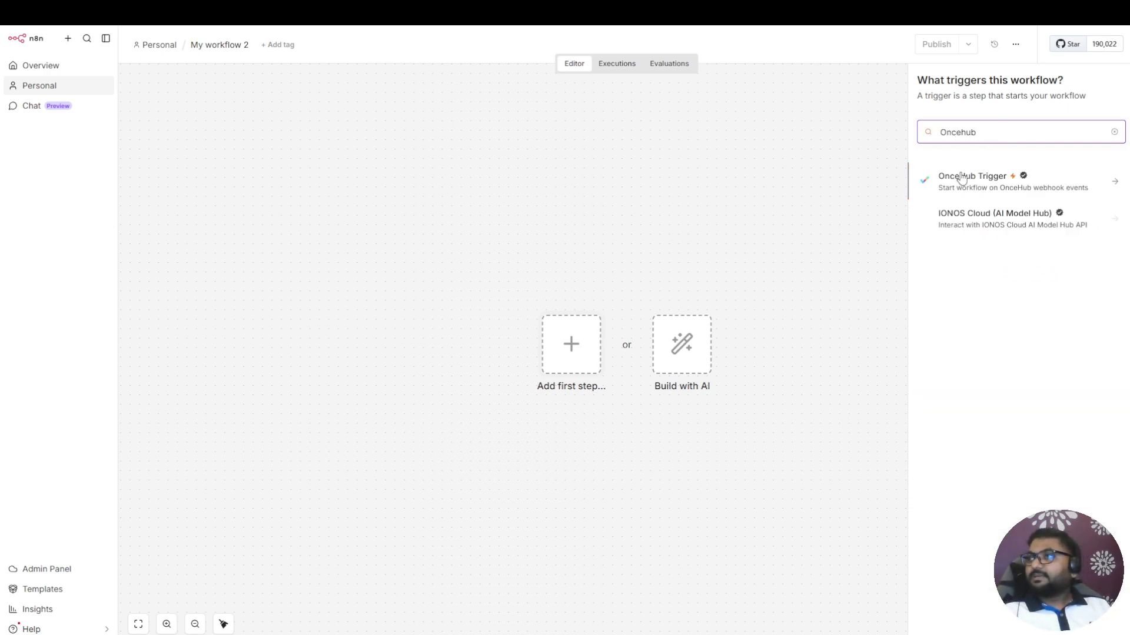
pyautogui.click(978, 184)
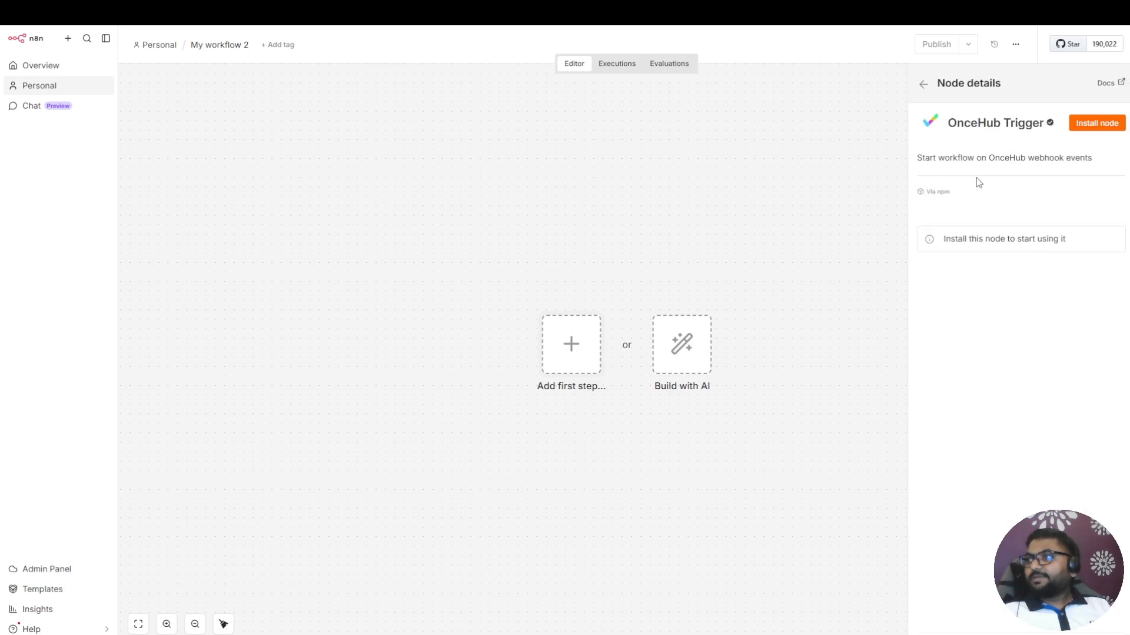
pyautogui.click(1101, 126)
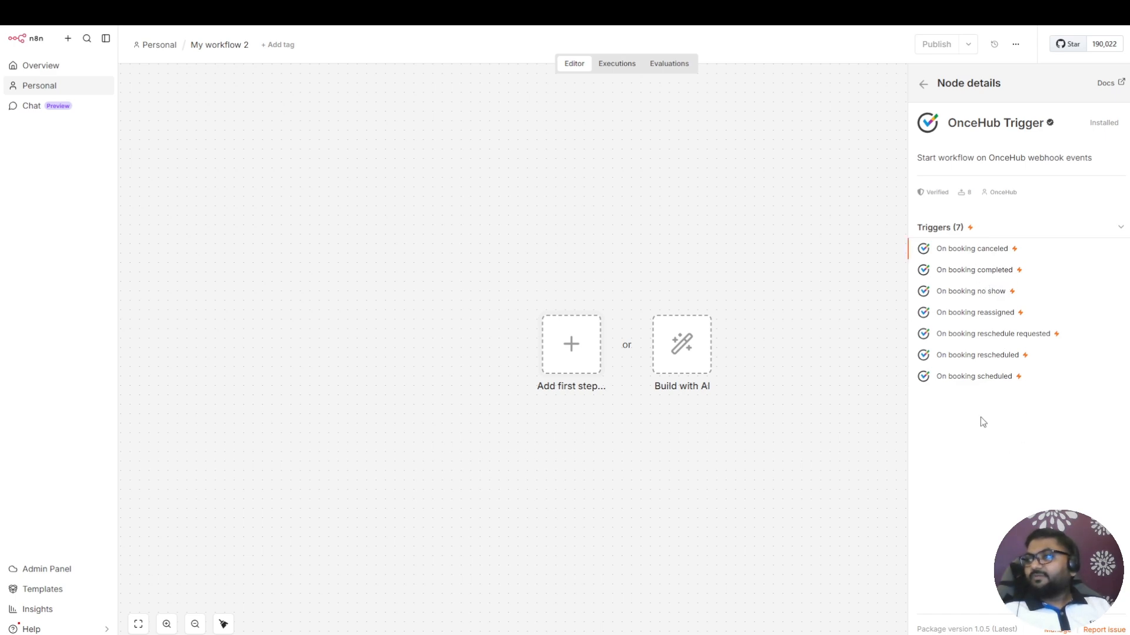
pyautogui.click(971, 379)
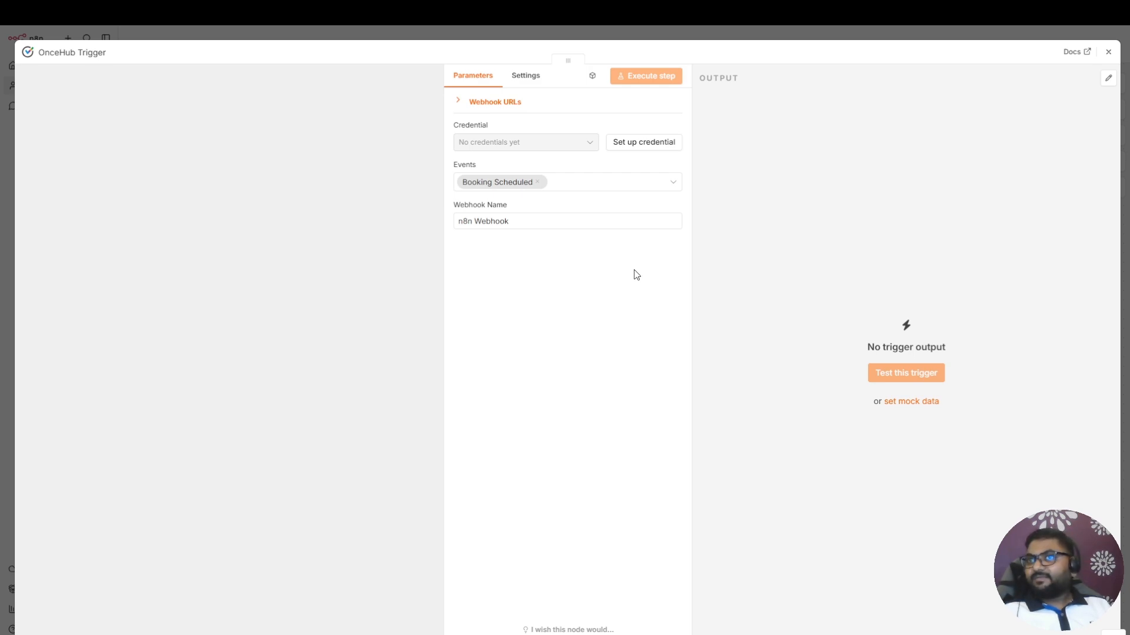
pyautogui.click(642, 149)
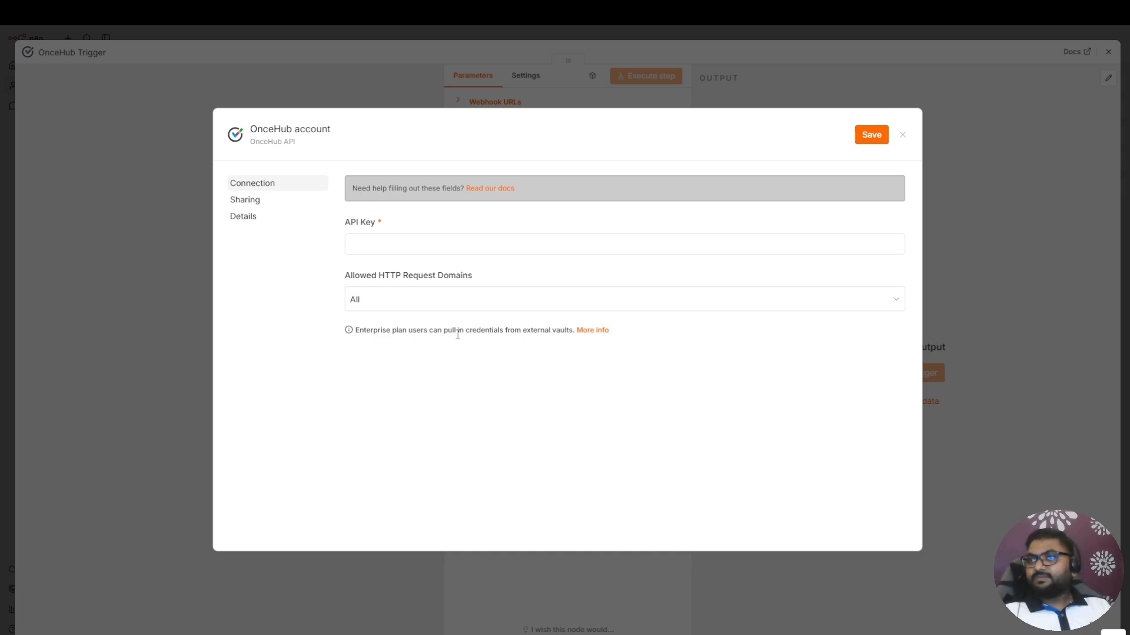
# Switch to OnceHub and view the API key creation form in the APIs & Webhooks integration without generating a key
pyautogui.hotkey('ctrl', 'shift', 'Tab')
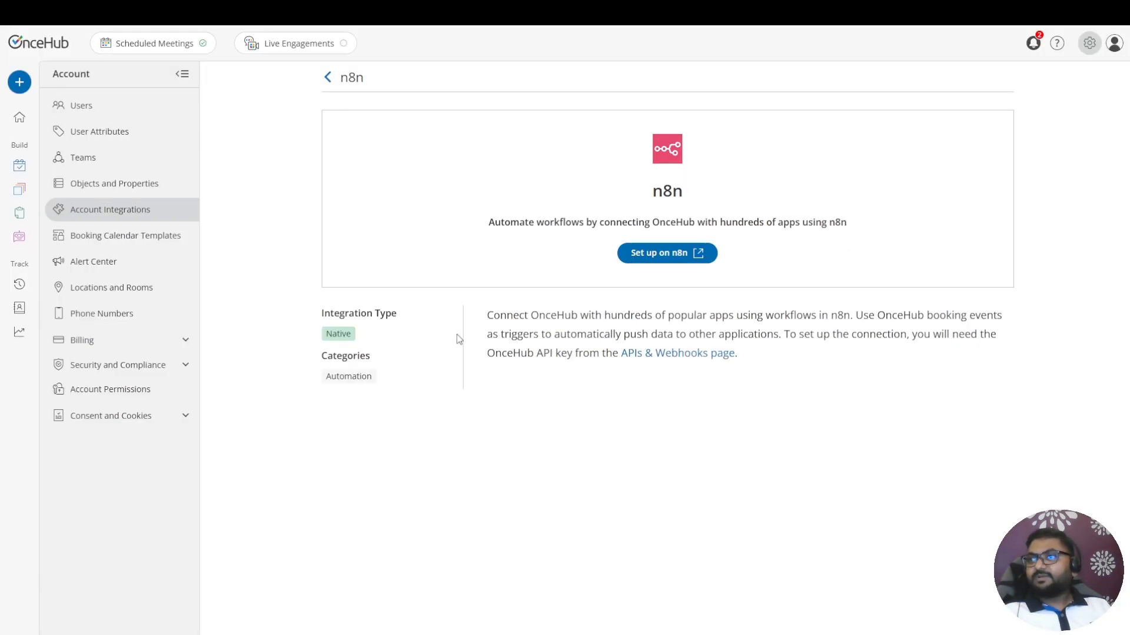
pyautogui.click(327, 79)
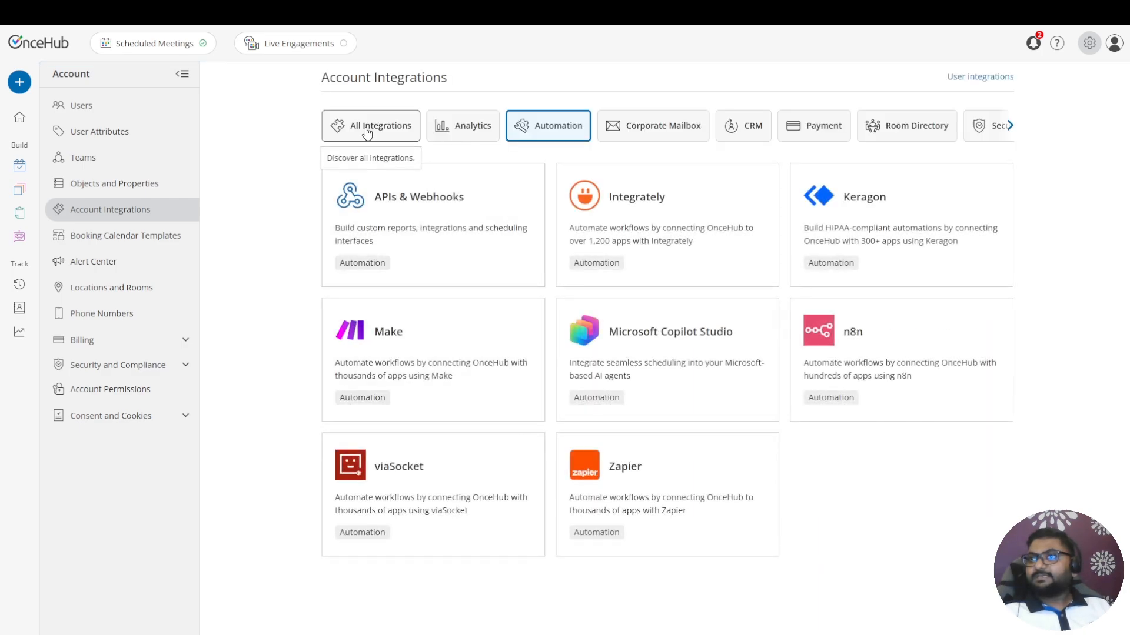
pyautogui.click(367, 129)
pyautogui.click(688, 245)
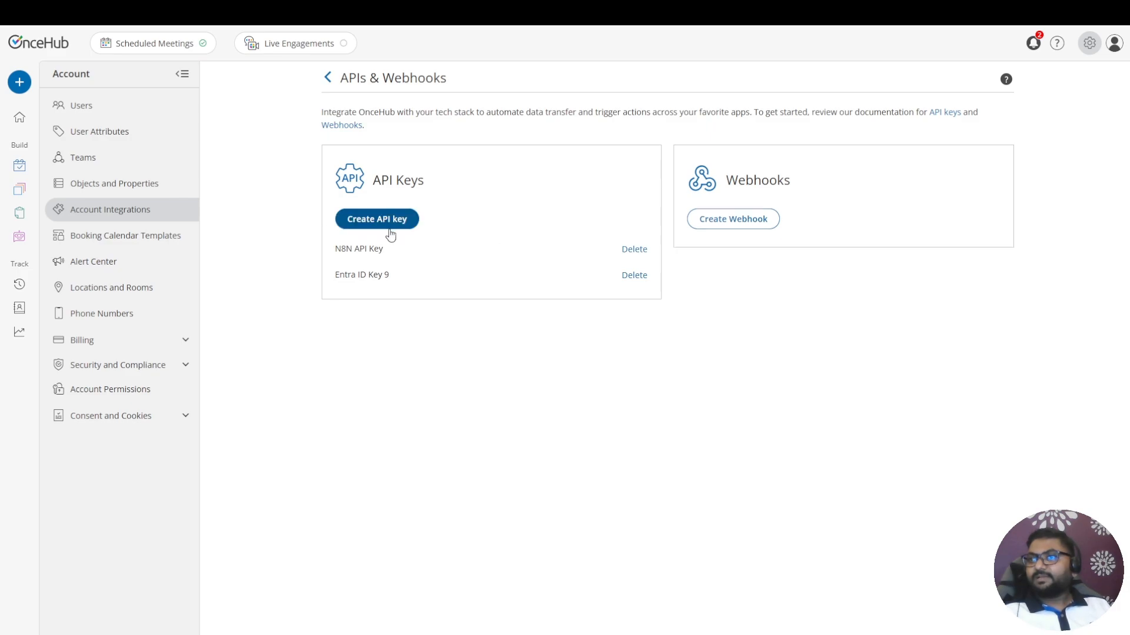
pyautogui.click(390, 235)
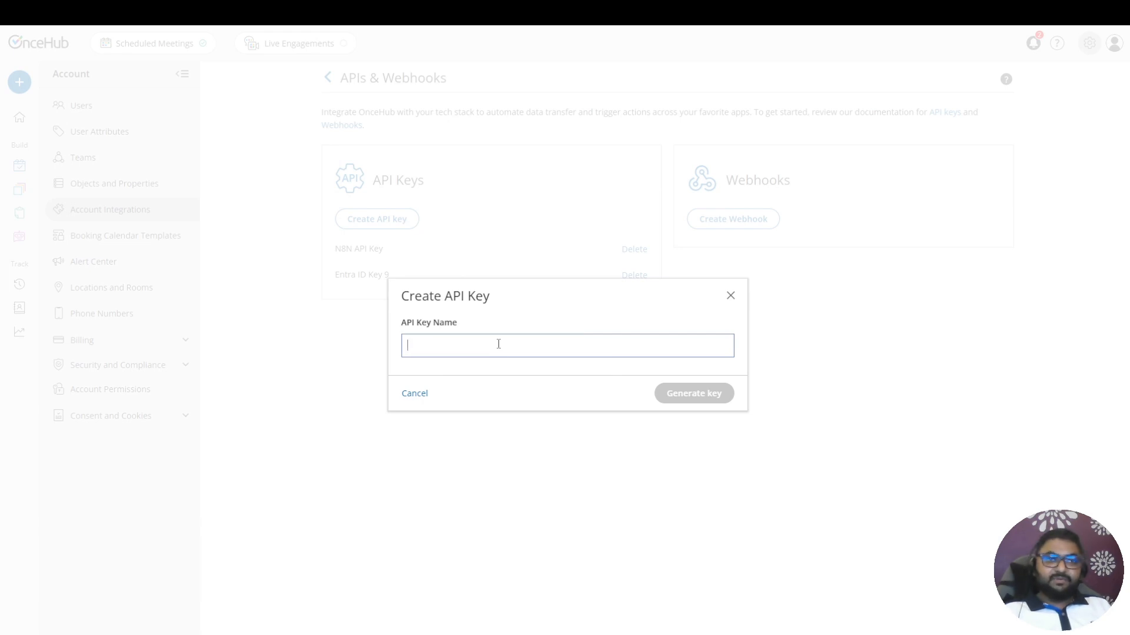
pyautogui.click(730, 296)
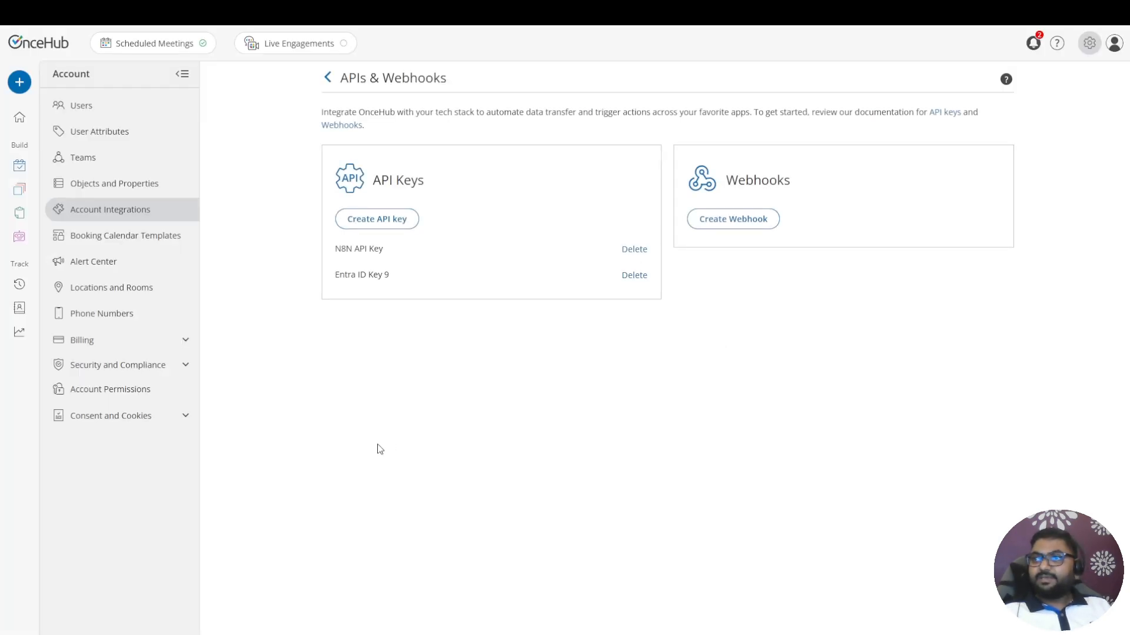
# Switch back to n8n, paste the API key into the OnceHub account credential, save it and close the credential
pyautogui.hotkey('alt', 'Tab')
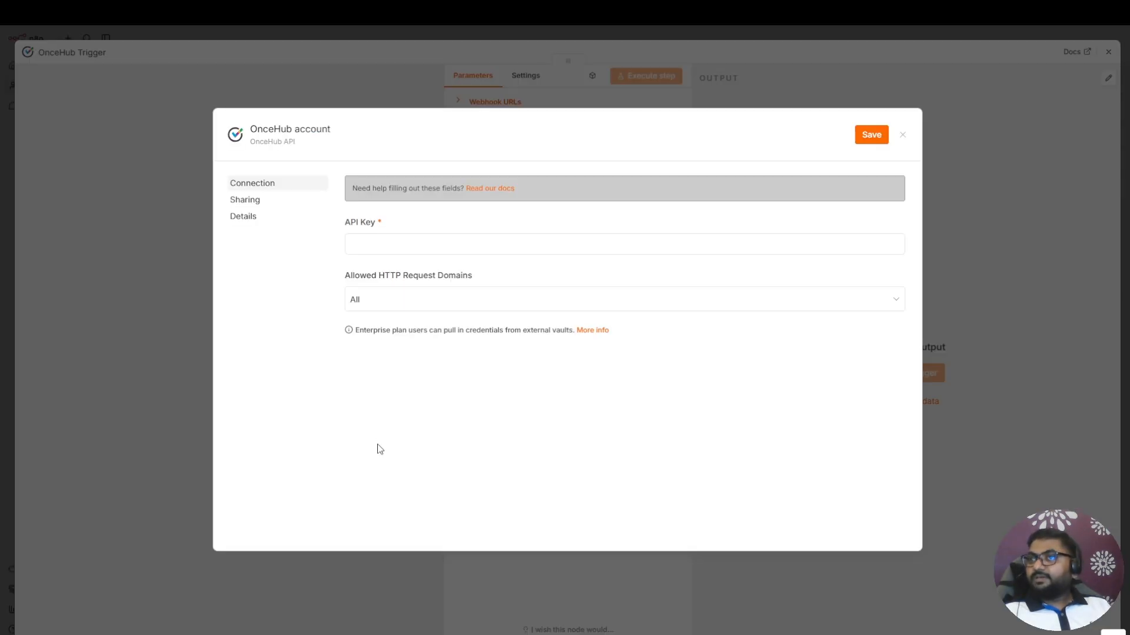
pyautogui.click(372, 245)
pyautogui.hotkey('ctrl', 'v')
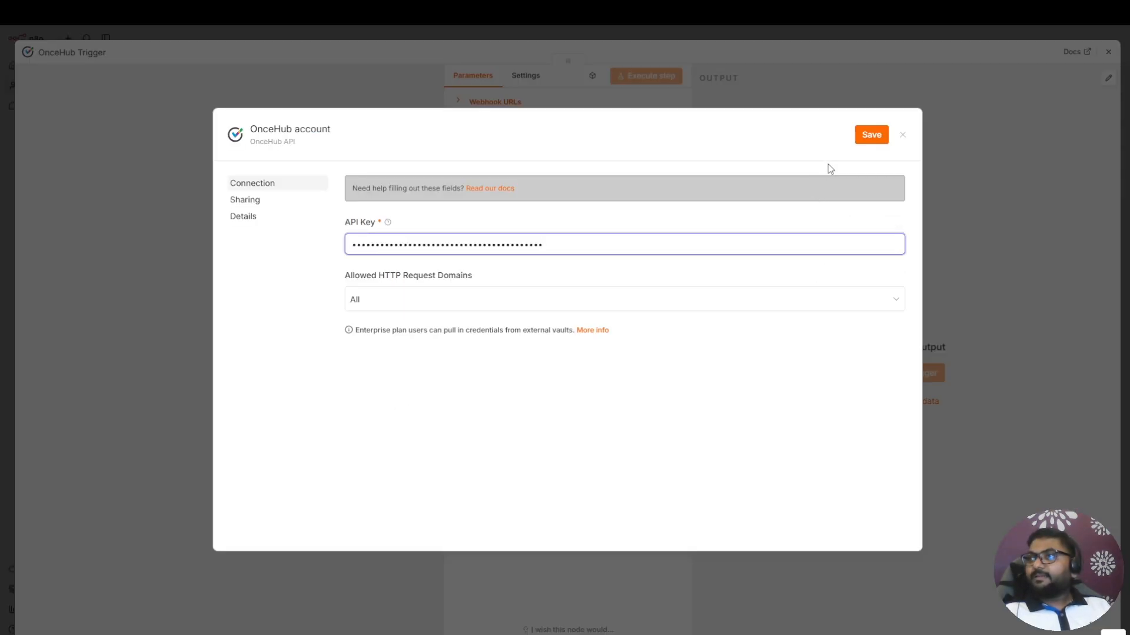
pyautogui.click(871, 134)
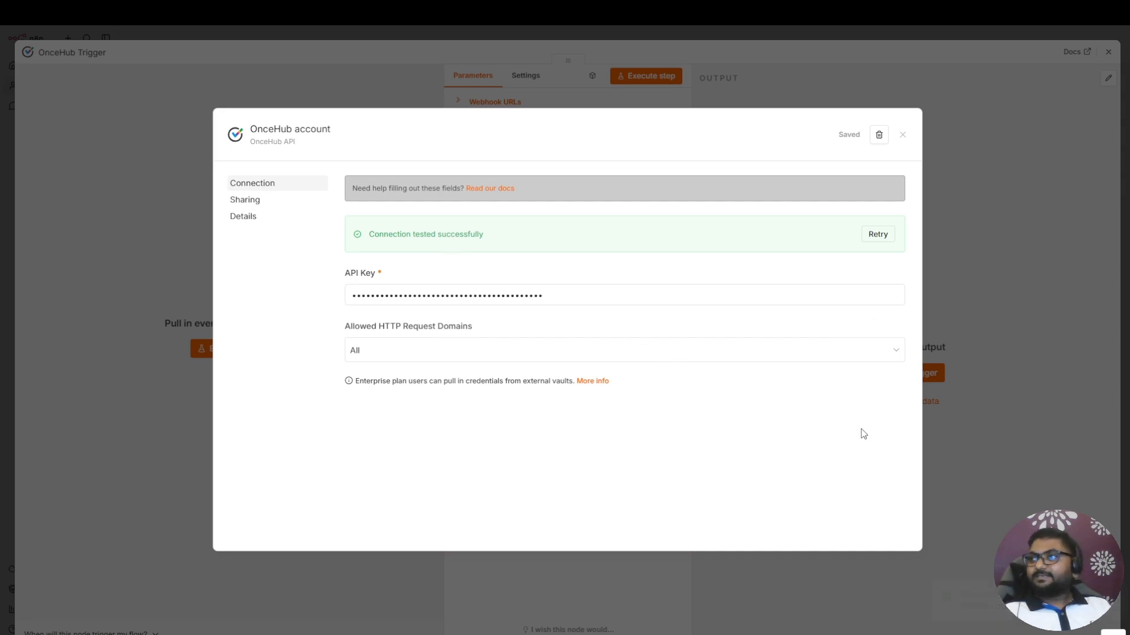
pyautogui.click(904, 137)
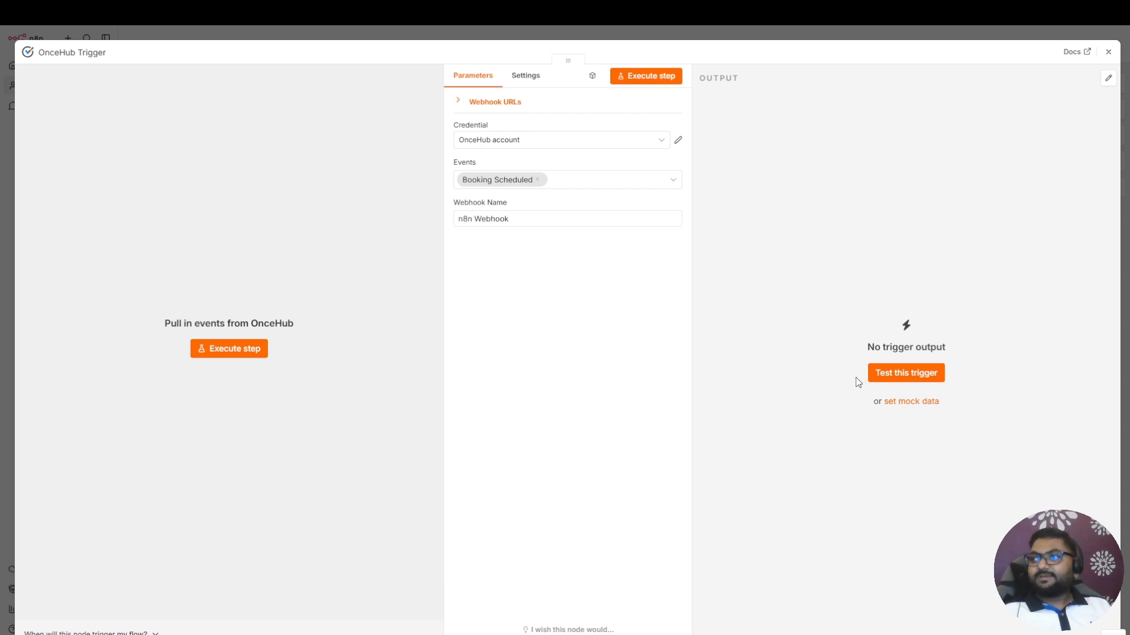
# Start testing the trigger and select the 9:30 AM slot on Thursday, May 28 on the OnceHub booking page
pyautogui.click(908, 374)
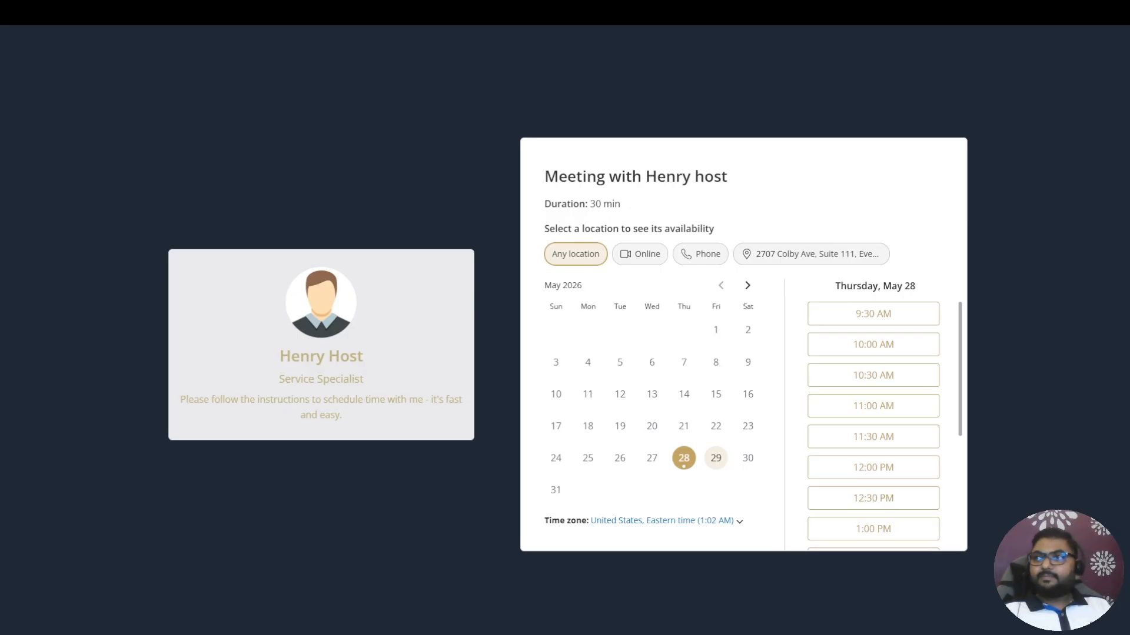
pyautogui.click(891, 315)
pyautogui.click(912, 315)
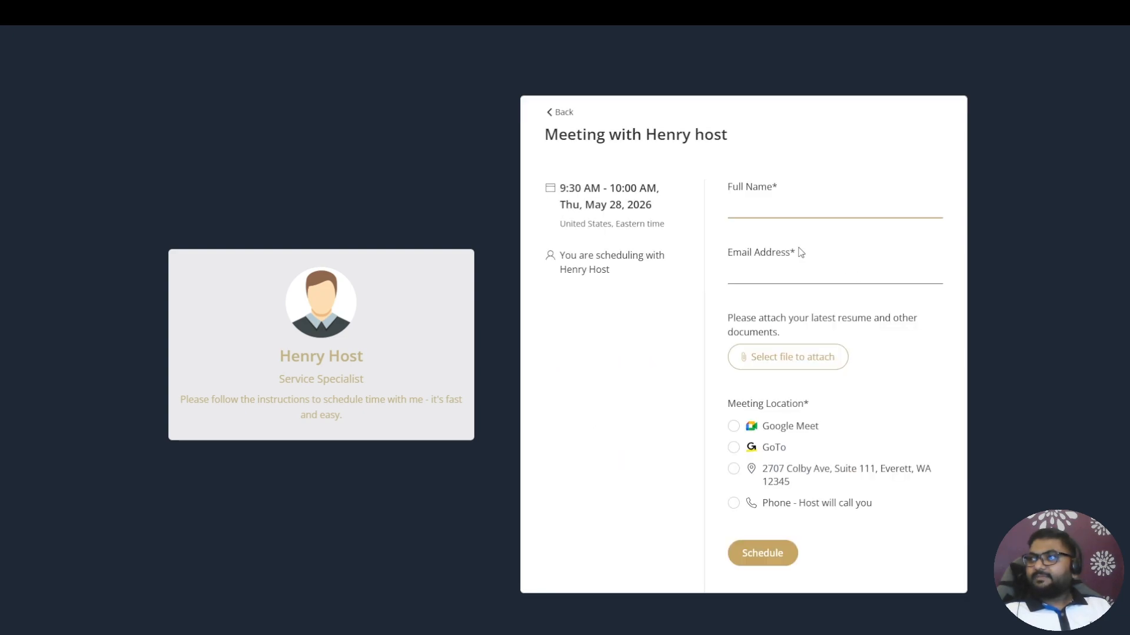
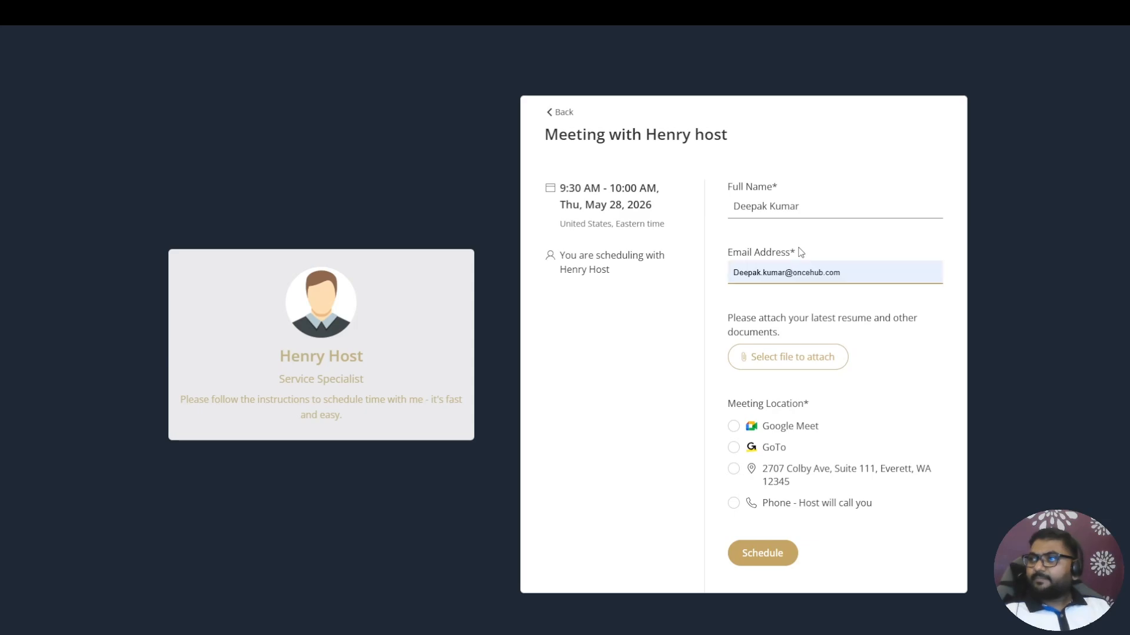
# Fill in the guest's full name and e-mail address, choose Google Meet as the meeting location and schedule the meeting
pyautogui.press('Return')
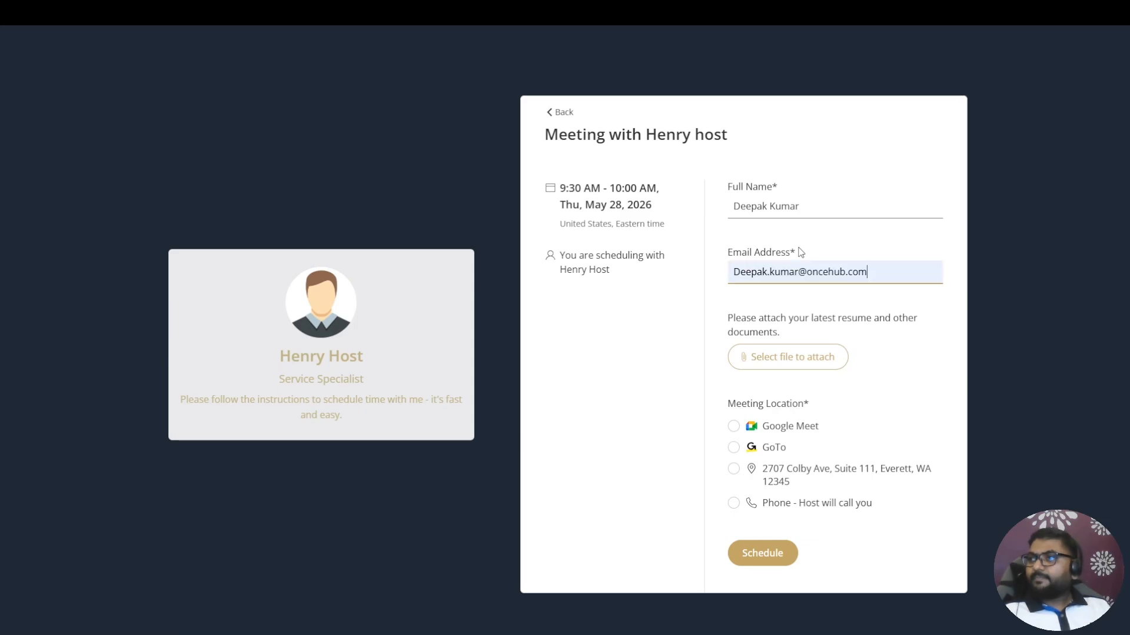
pyautogui.click(733, 427)
pyautogui.click(734, 427)
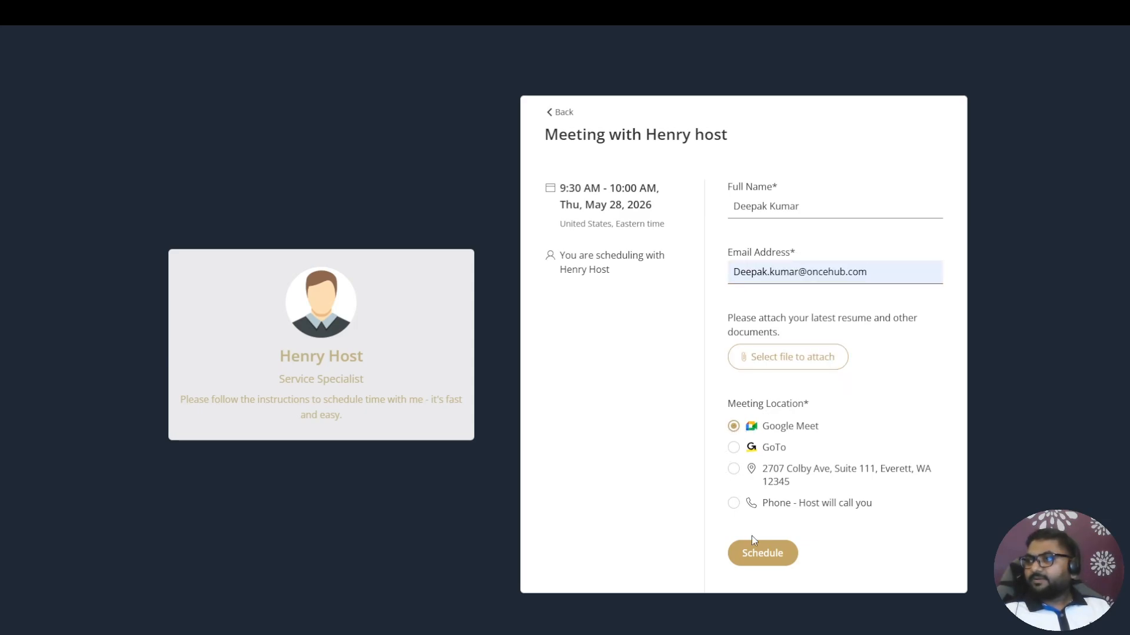
pyautogui.click(760, 555)
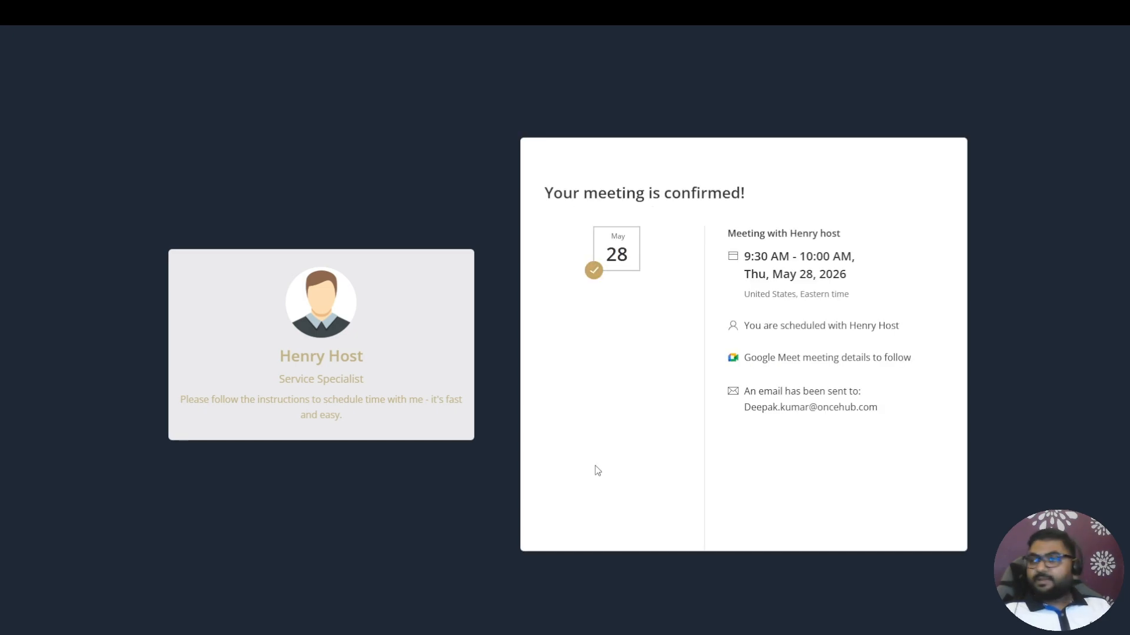
# Switch back to n8n, review the trigger's test output and return to the workflow canvas
pyautogui.hotkey('alt', 'Tab')
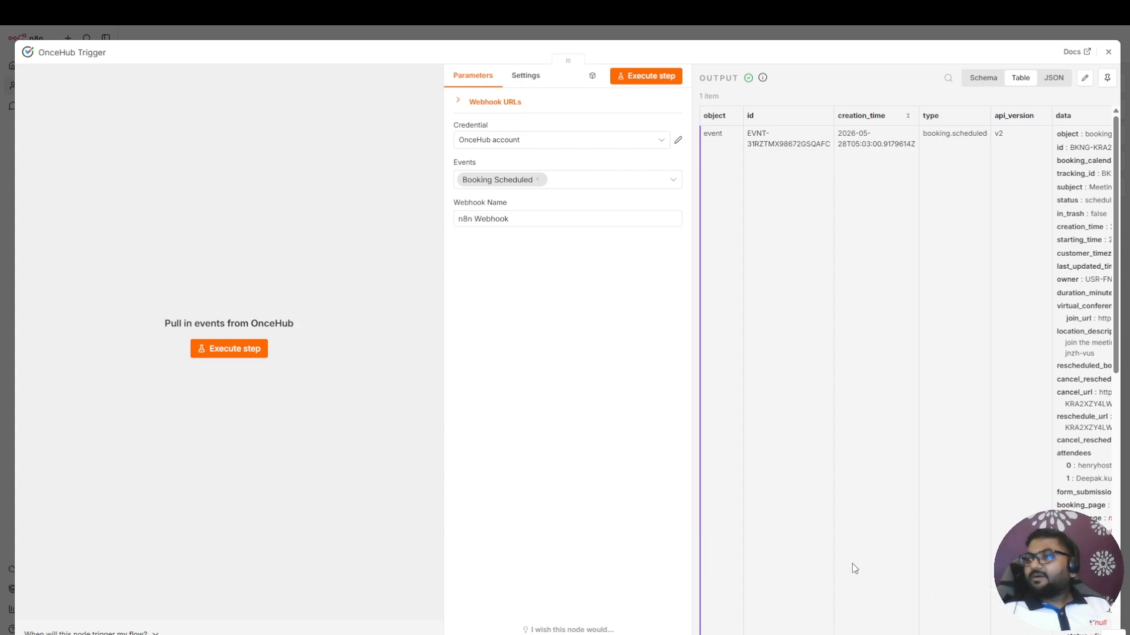
pyautogui.moveTo(836, 634)
pyautogui.mouseDown()
pyautogui.moveTo(945, 633)
pyautogui.moveTo(827, 633)
pyautogui.mouseUp()
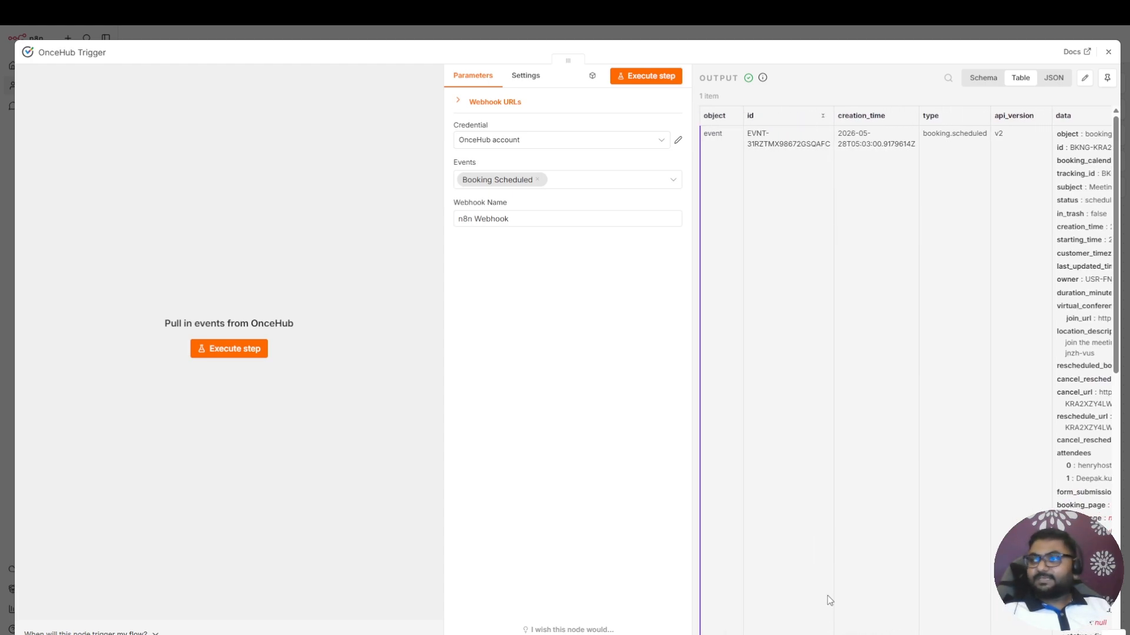
pyautogui.click(1108, 52)
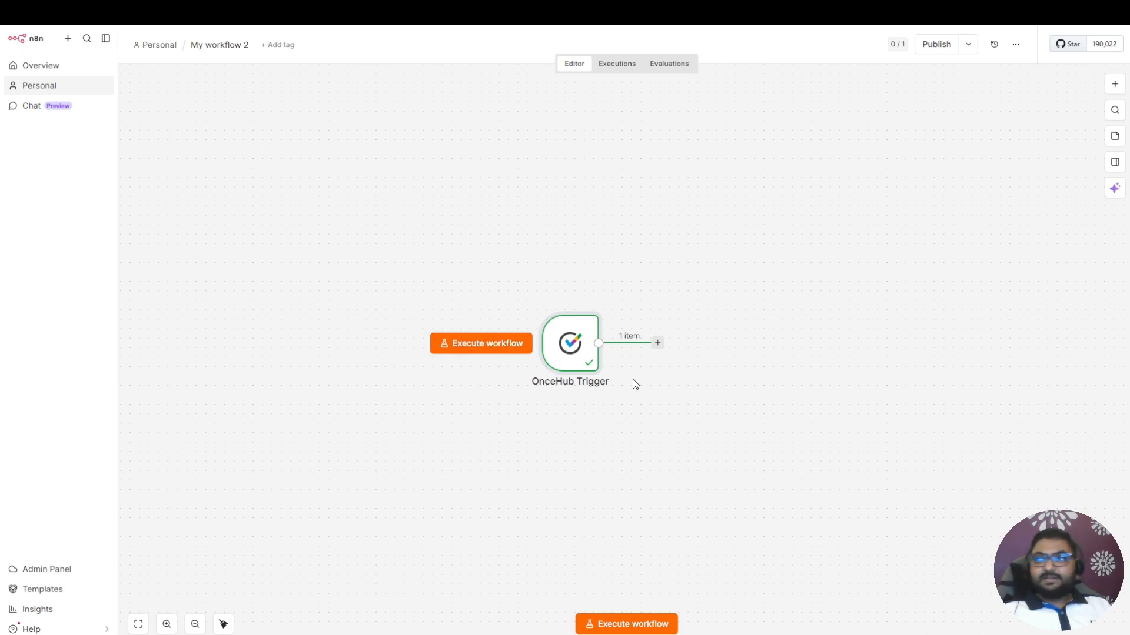
# Add a Google Sheets action that appends a row in a sheet after the OnceHub Trigger
pyautogui.click(658, 343)
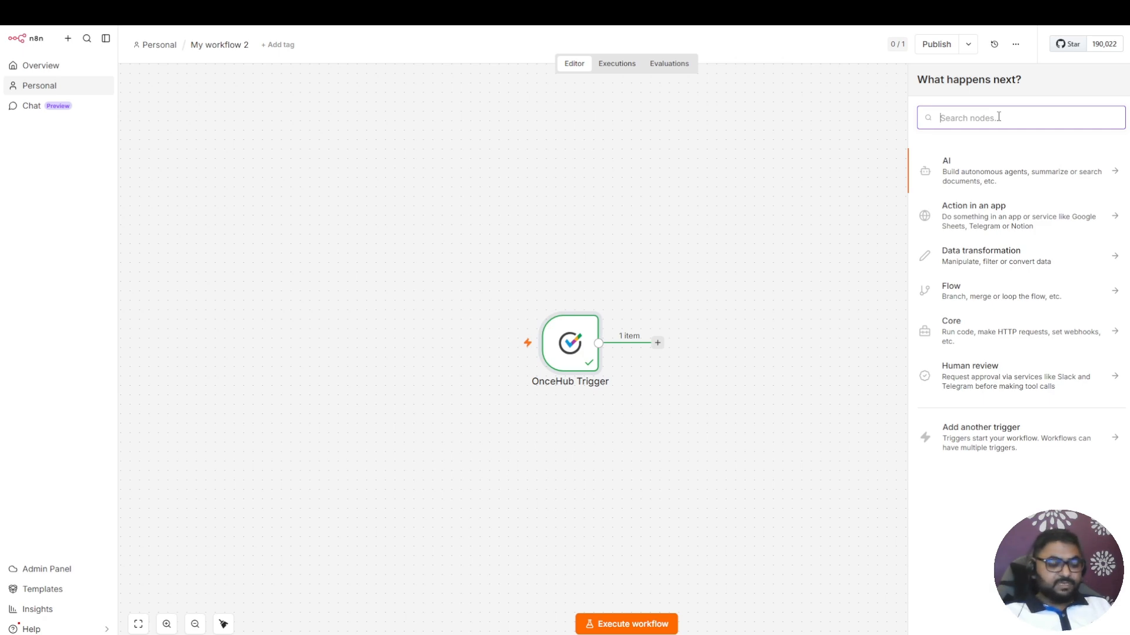
pyautogui.write('Google shee')
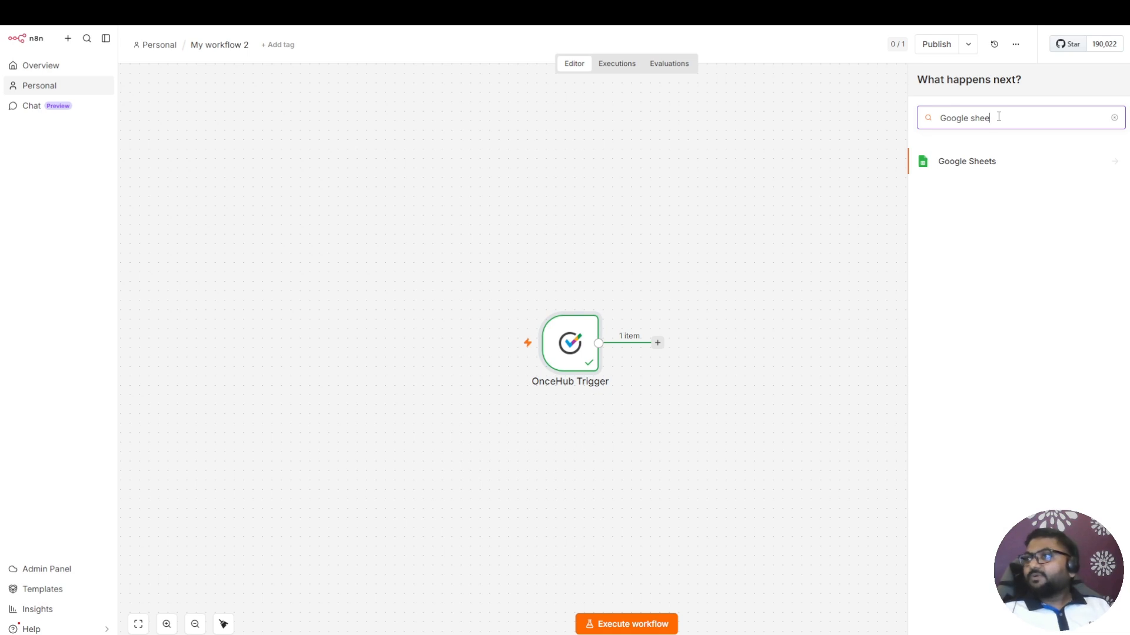
pyautogui.click(973, 165)
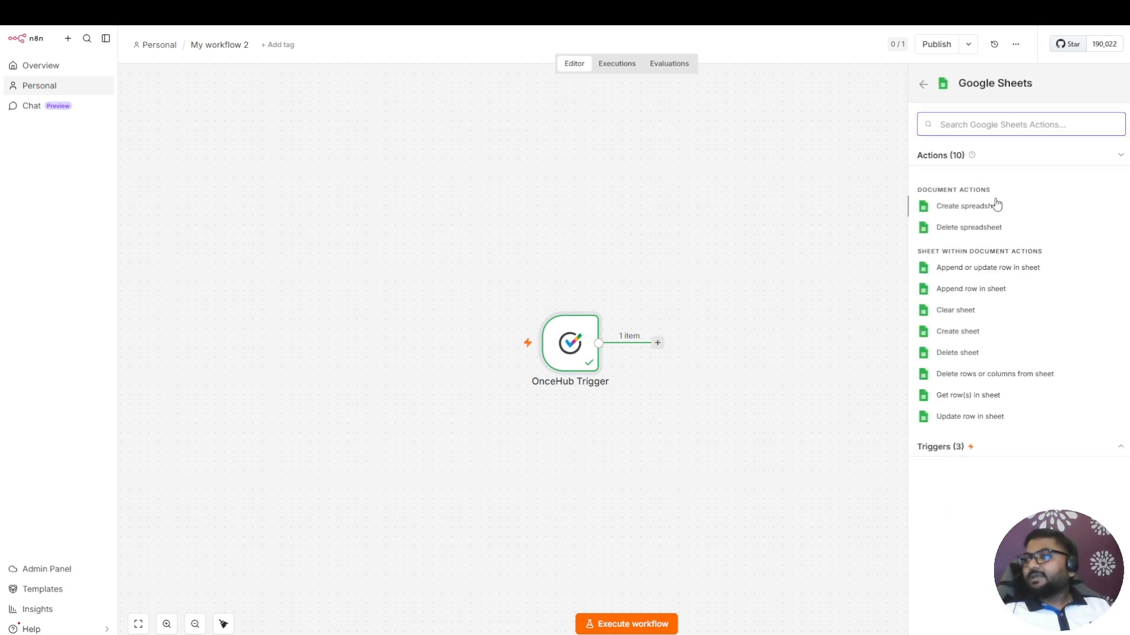
pyautogui.click(980, 291)
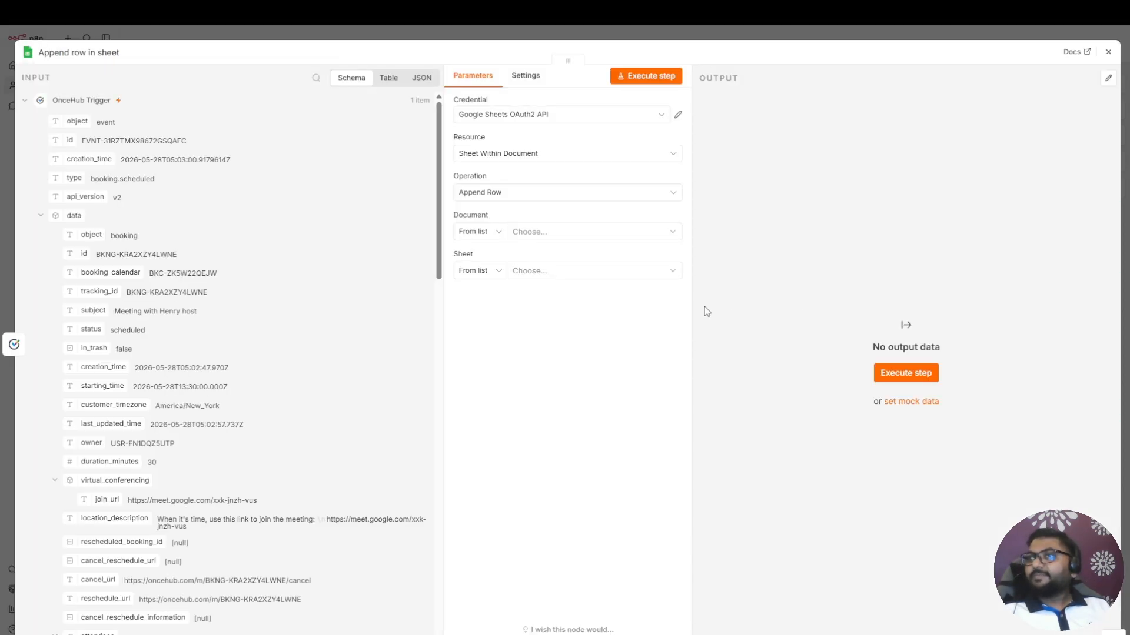
# Keep the Google Sheets OAuth2 API credential and choose OnceHub Data as both the document and the sheet
pyautogui.click(601, 125)
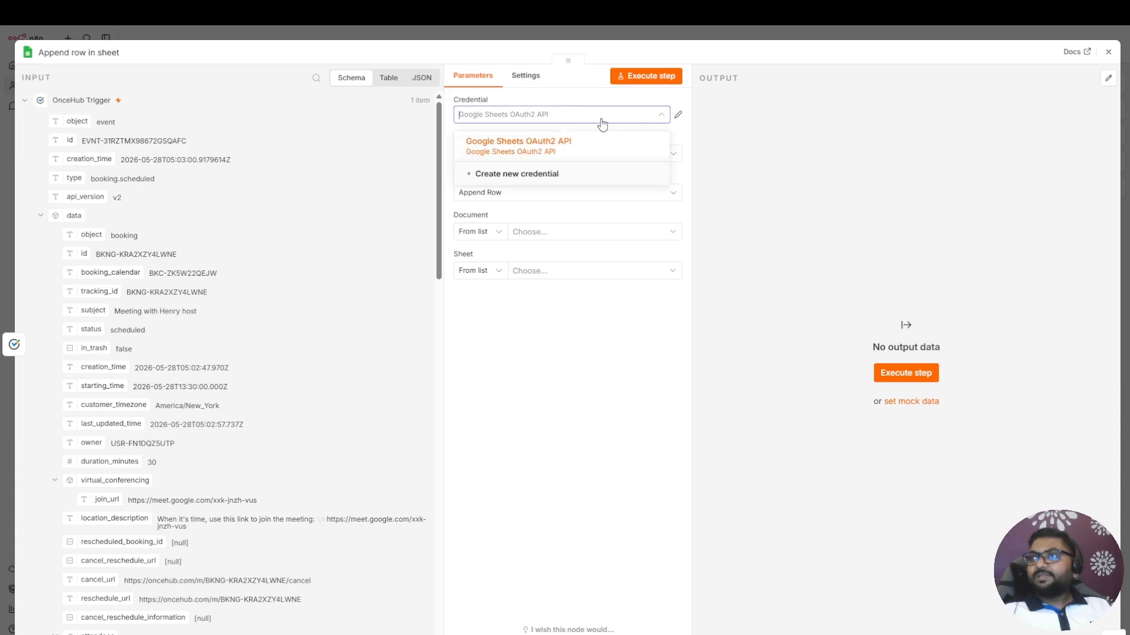
pyautogui.click(602, 367)
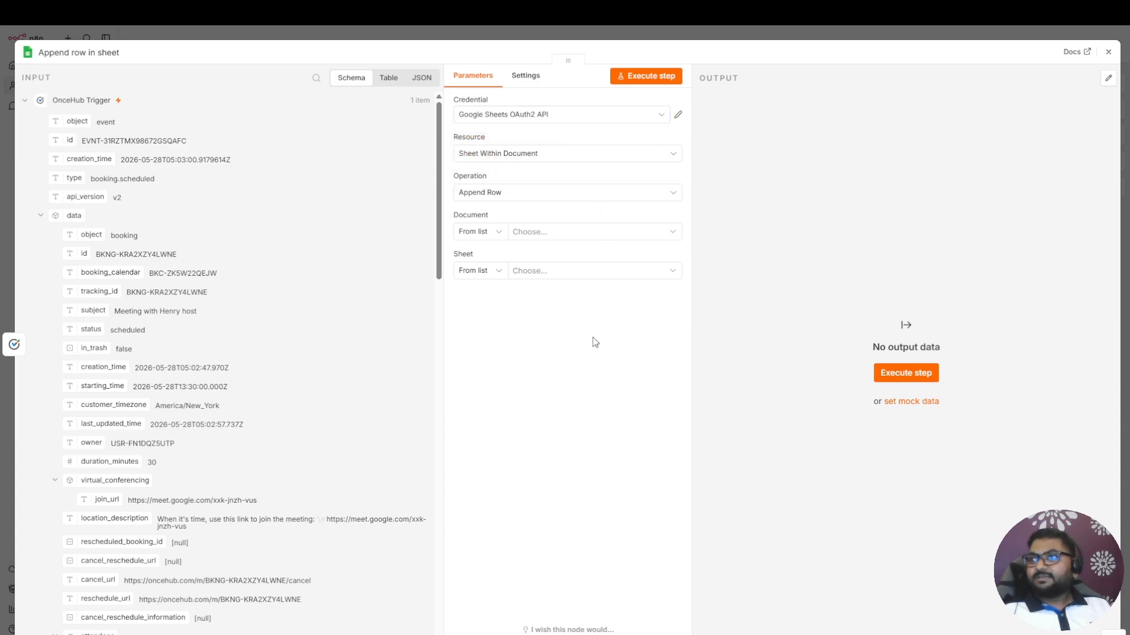
pyautogui.click(577, 233)
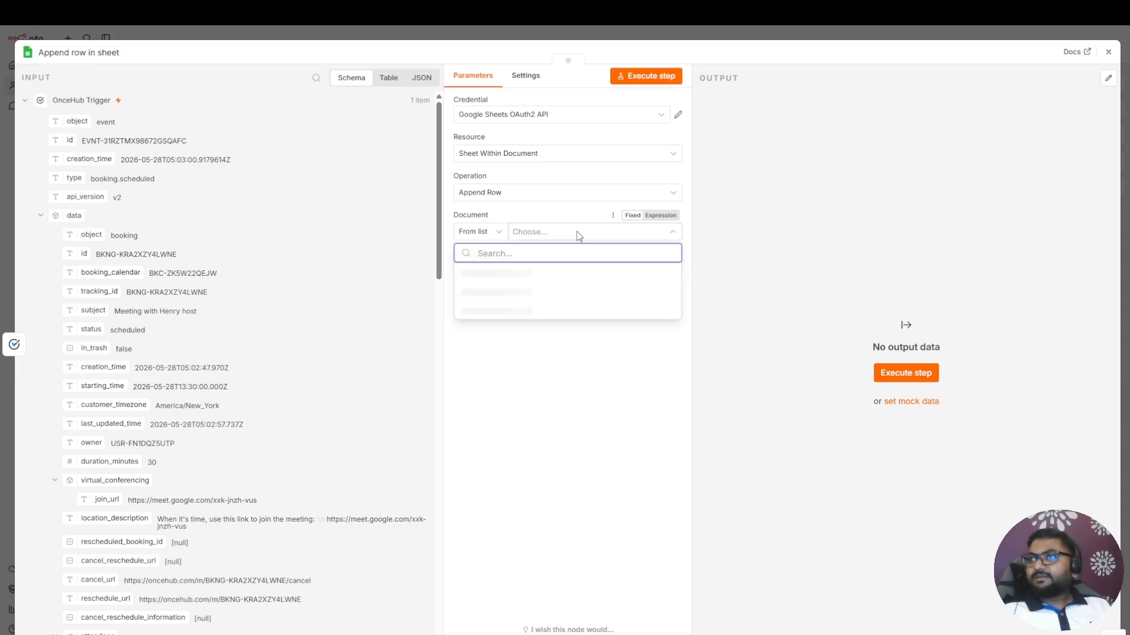
pyautogui.click(496, 270)
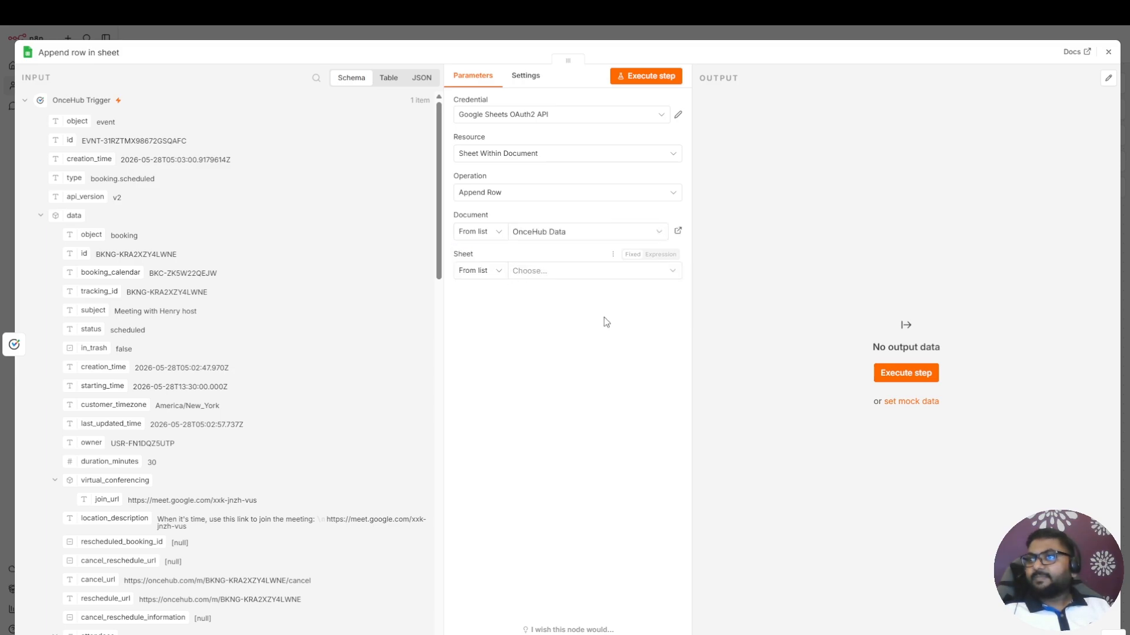
pyautogui.click(564, 276)
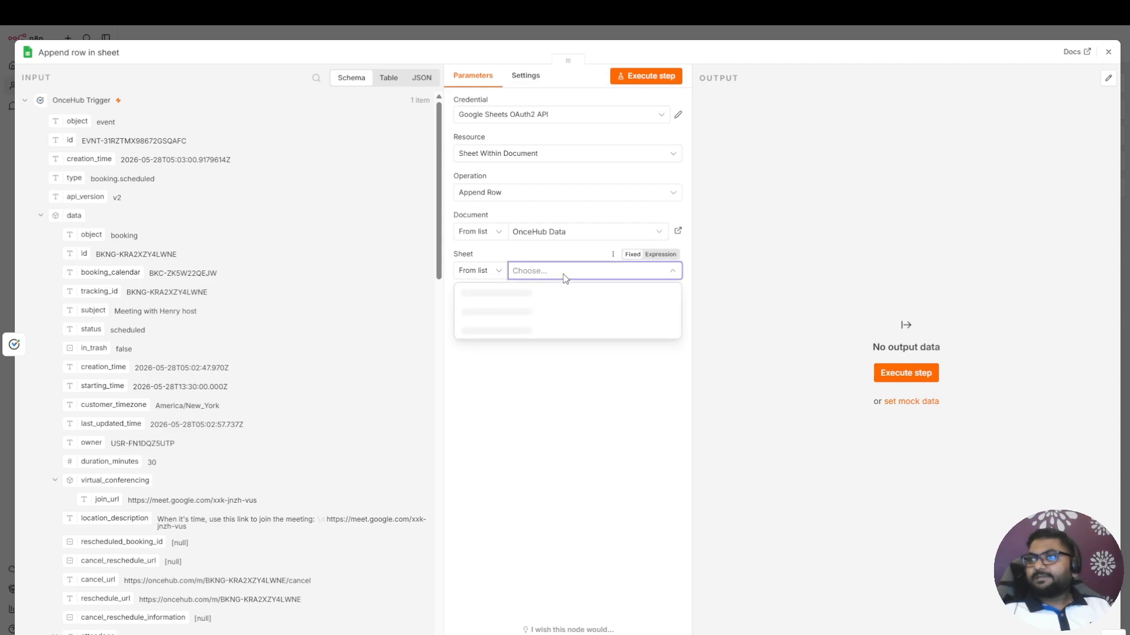
pyautogui.click(524, 293)
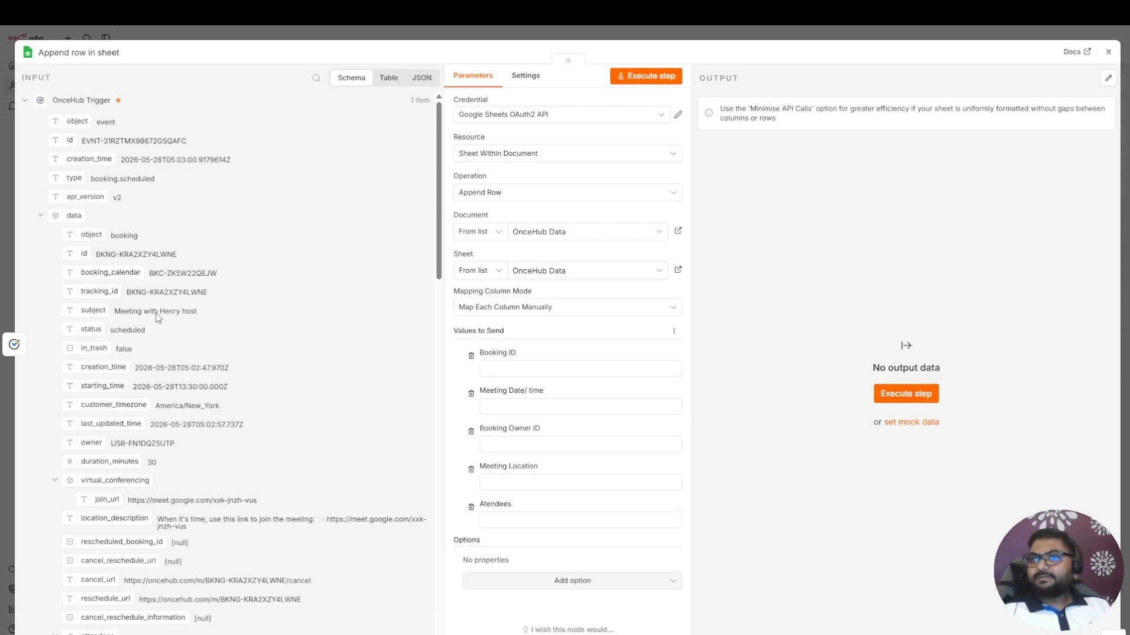
# Map Booking ID to the booking data's id, Meeting Date/ time to starting_time and Booking Owner ID to owner
pyautogui.moveTo(81, 254); pyautogui.dragTo(509, 369)
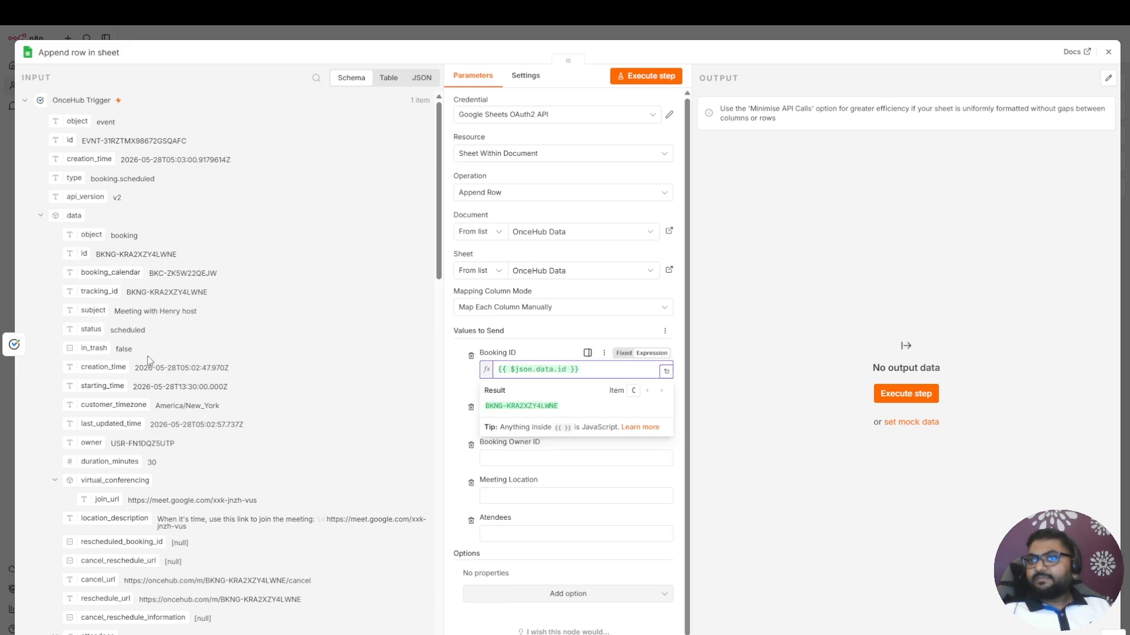
pyautogui.click(426, 431)
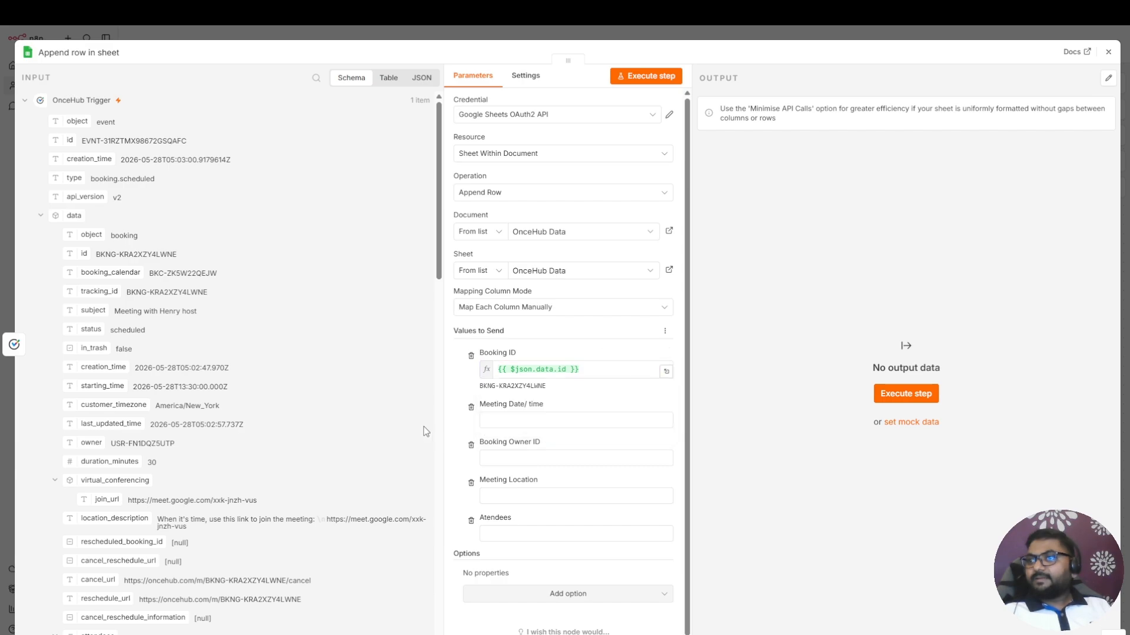
pyautogui.moveTo(104, 387); pyautogui.dragTo(537, 425)
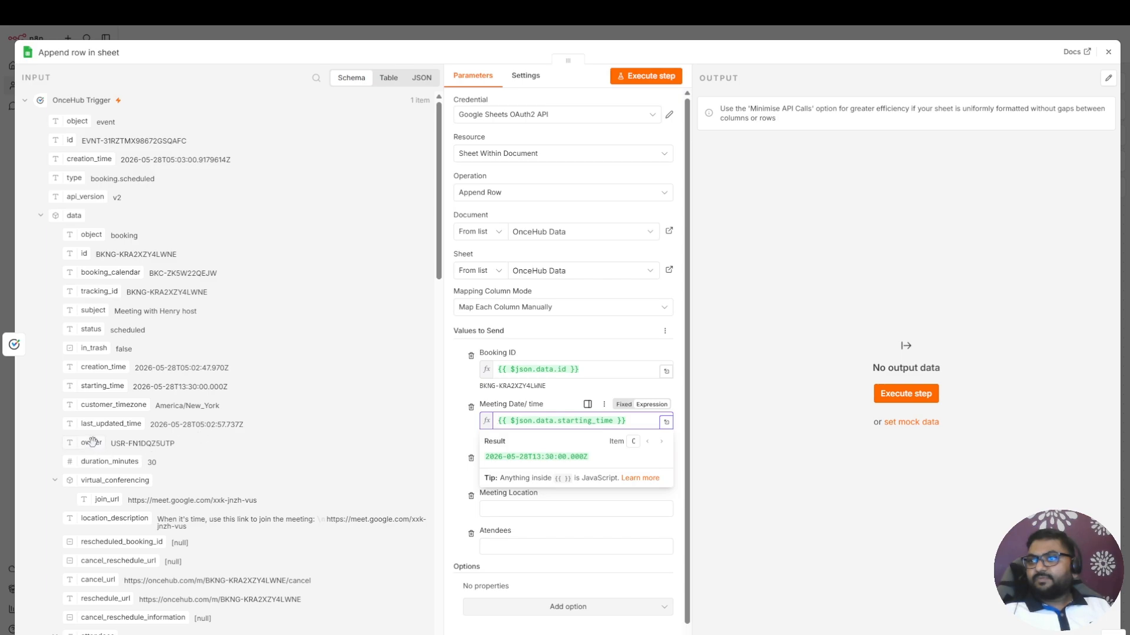
pyautogui.moveTo(92, 442); pyautogui.dragTo(549, 480)
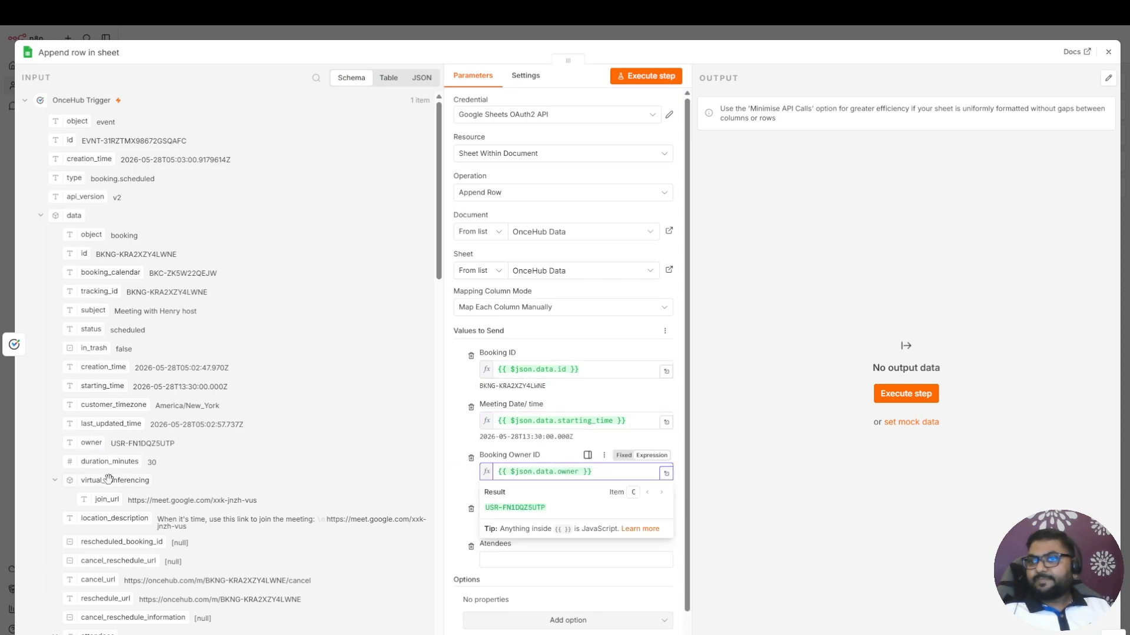
# Map the Meeting Location column to virtual_conferencing and the Atendees column to attendees from the booking data
pyautogui.moveTo(108, 479); pyautogui.dragTo(536, 525)
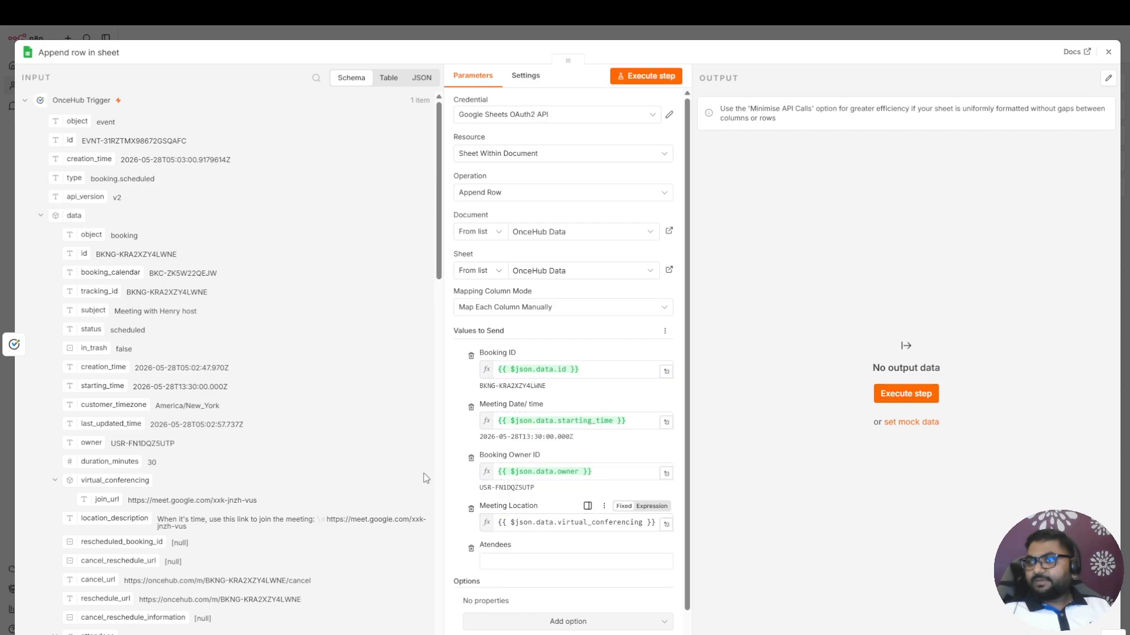
pyautogui.scroll(-3, 212, 503)
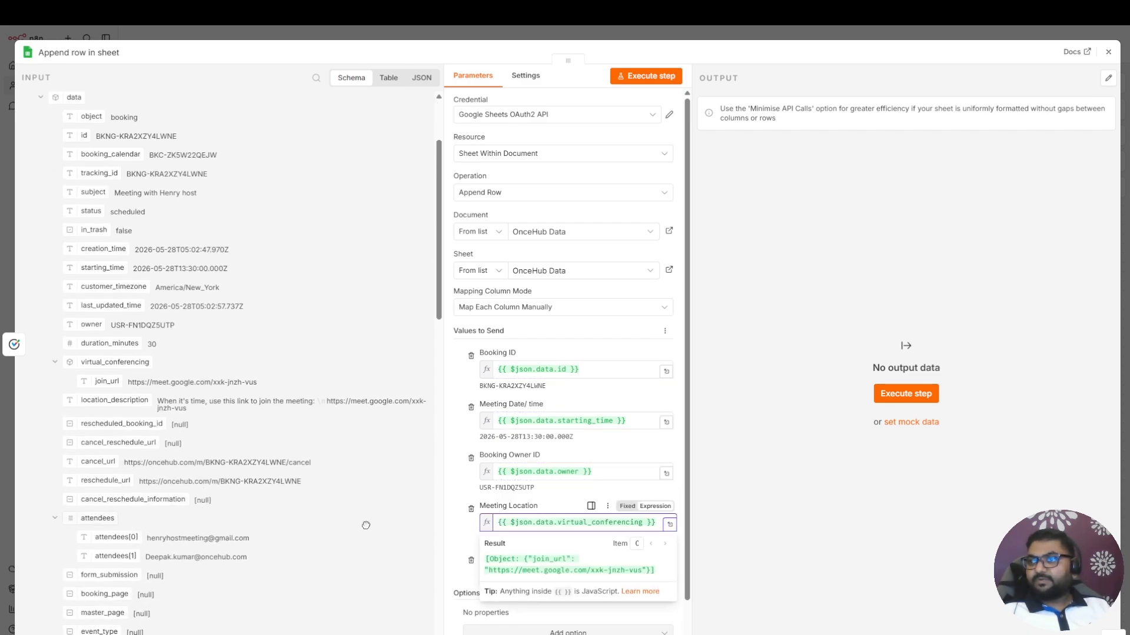
pyautogui.moveTo(366, 526); pyautogui.dragTo(502, 571)
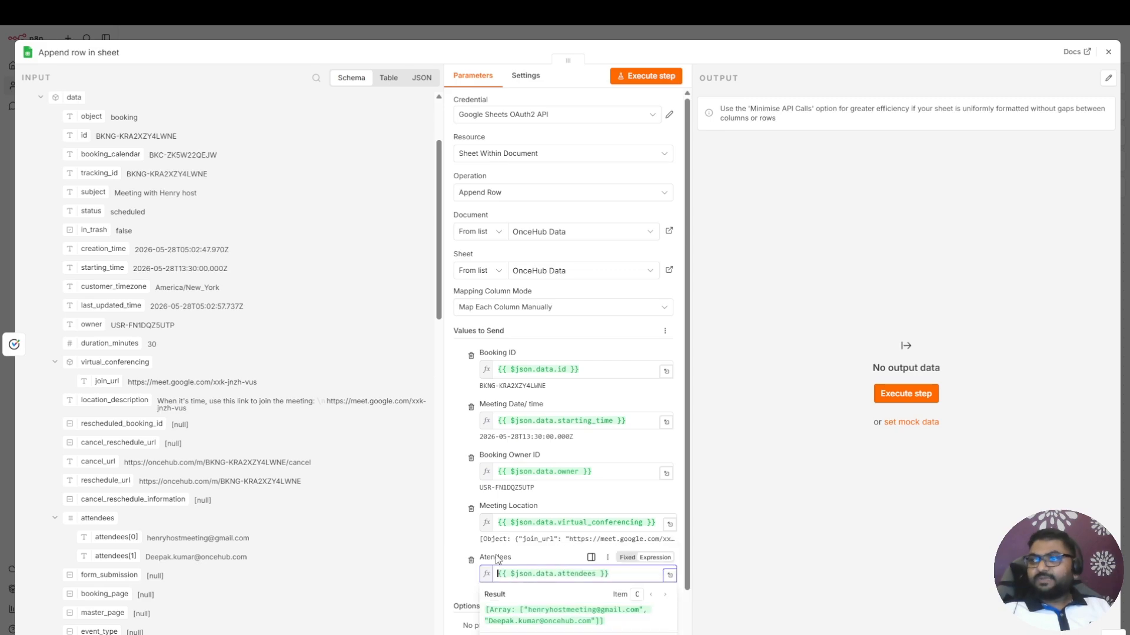
pyautogui.click(838, 478)
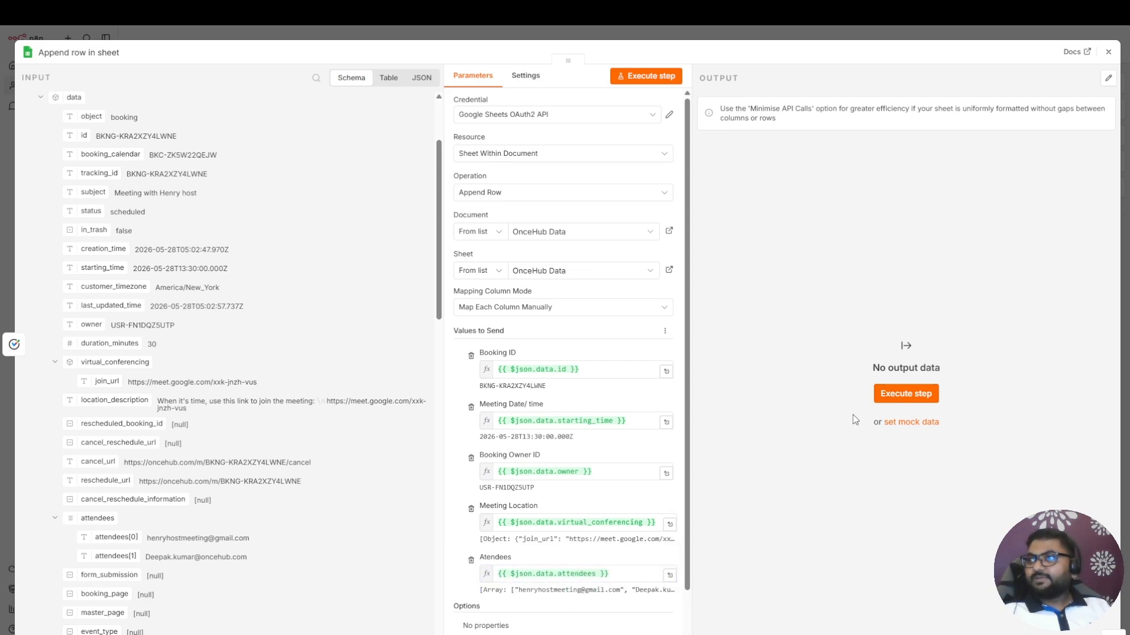
# Execute the append-row step, close it and check the result in the workflow's executions and the OnceHub Data spreadsheet
pyautogui.click(914, 394)
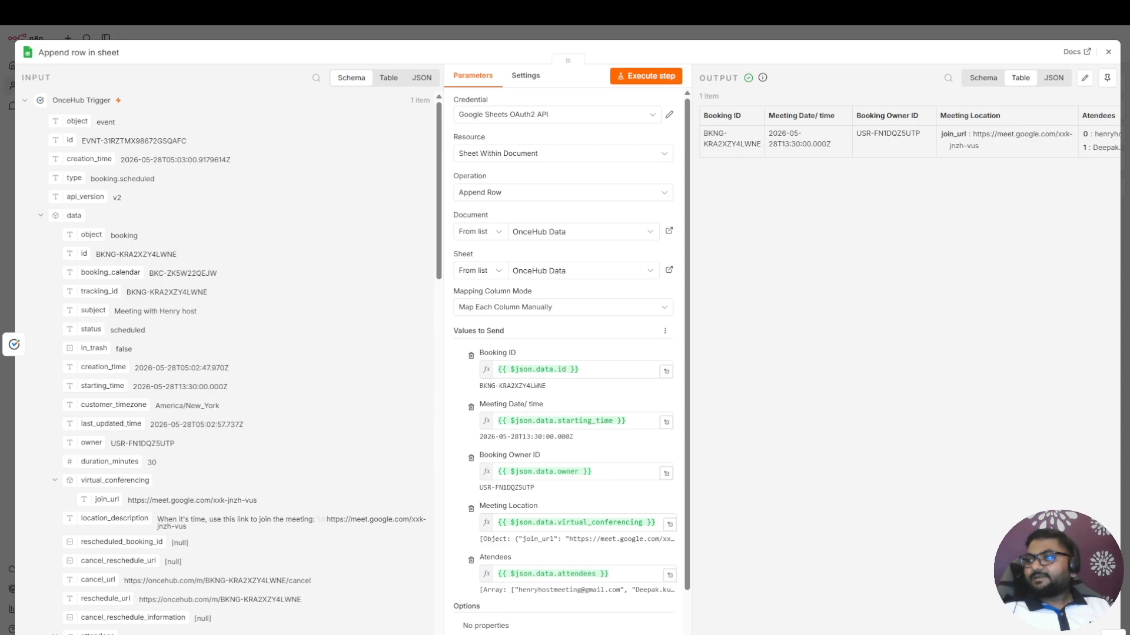
pyautogui.click(1108, 52)
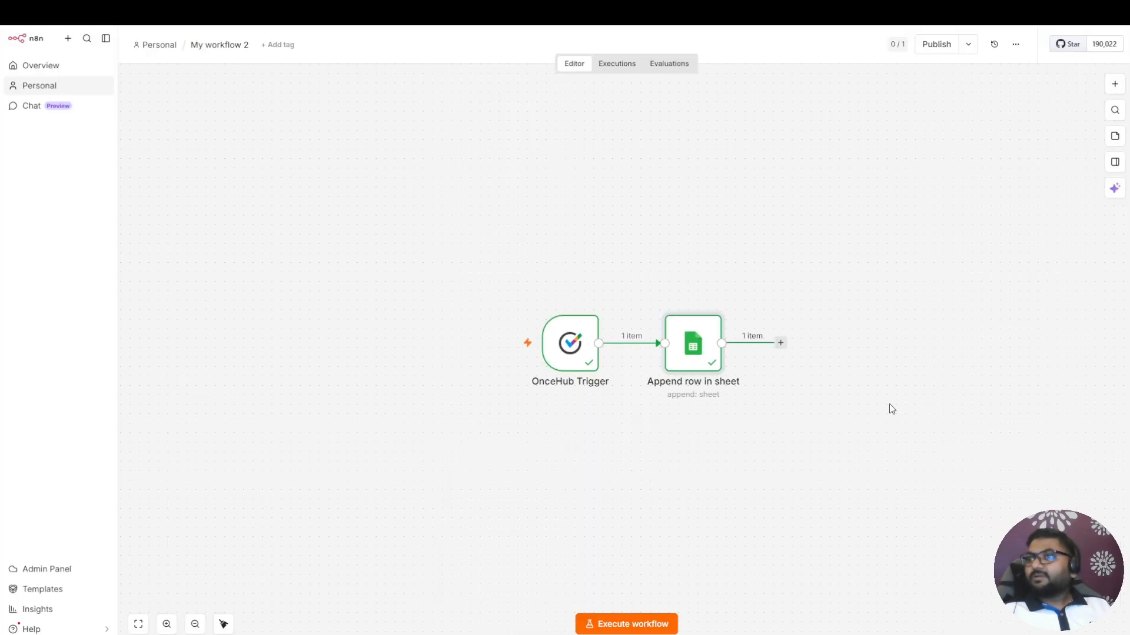
pyautogui.click(624, 70)
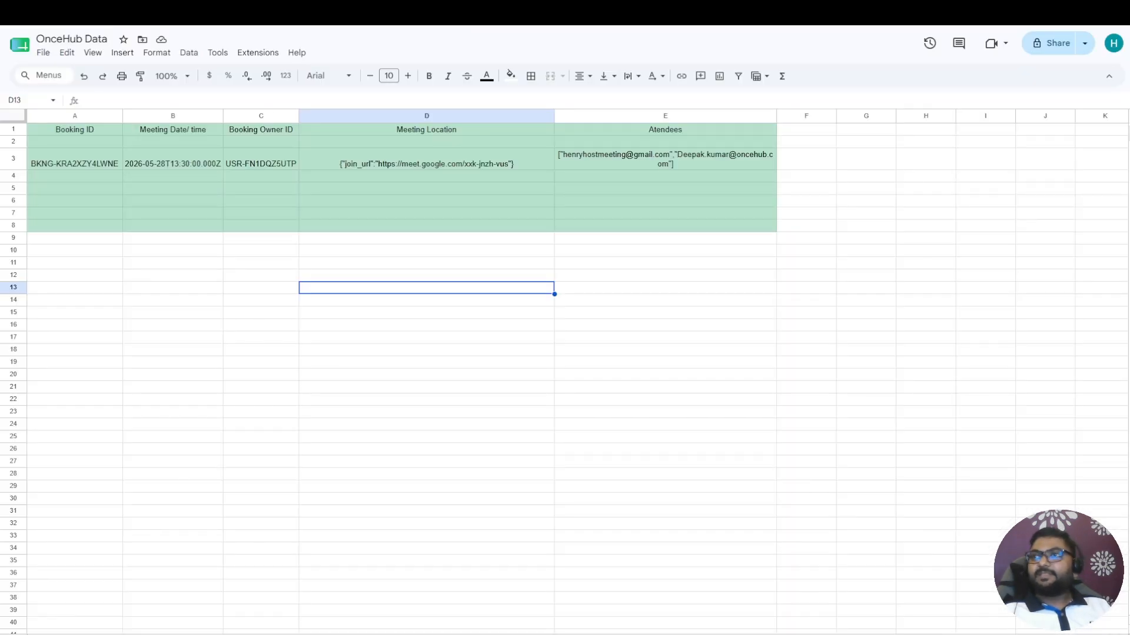
pyautogui.click(312, 188)
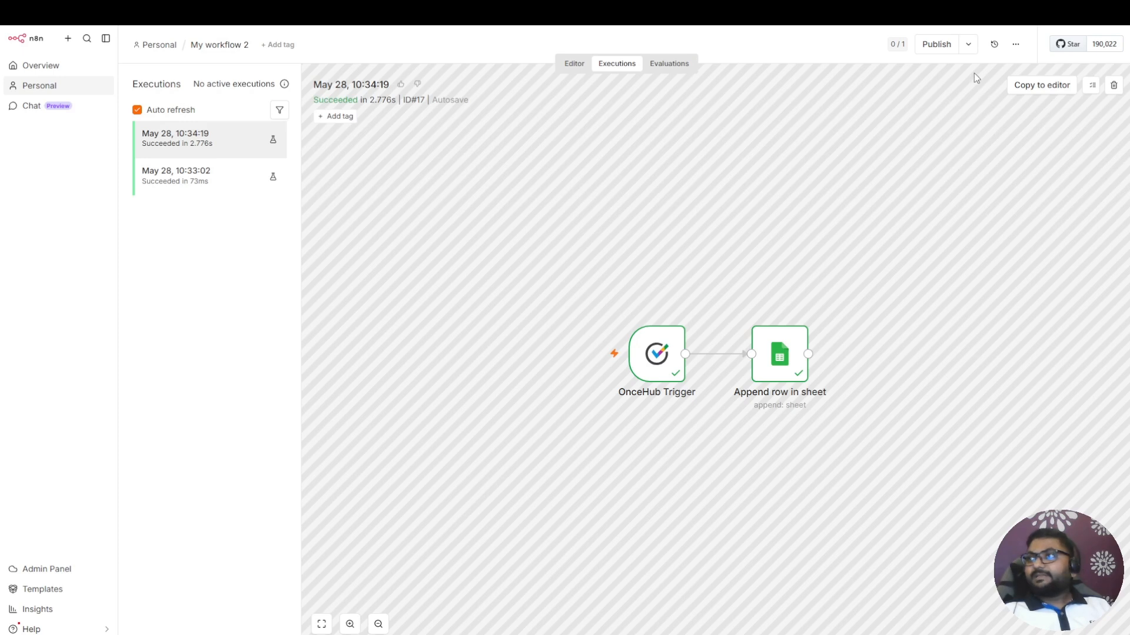
# Publish the workflow and dismiss the publication notice
pyautogui.click(935, 45)
pyautogui.click(683, 411)
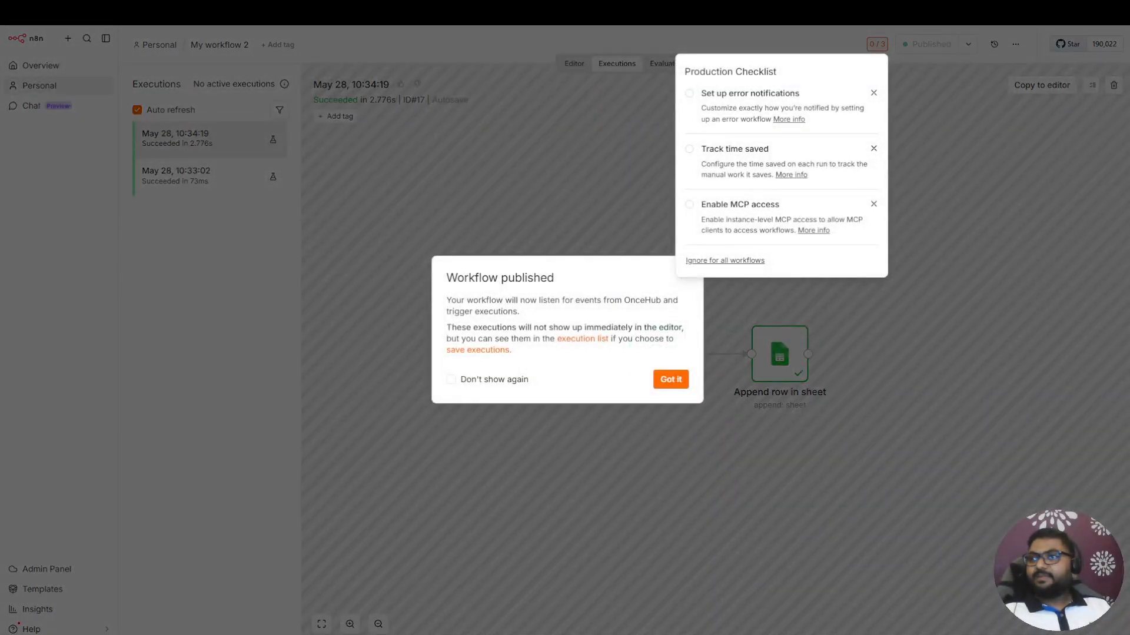
pyautogui.click(672, 382)
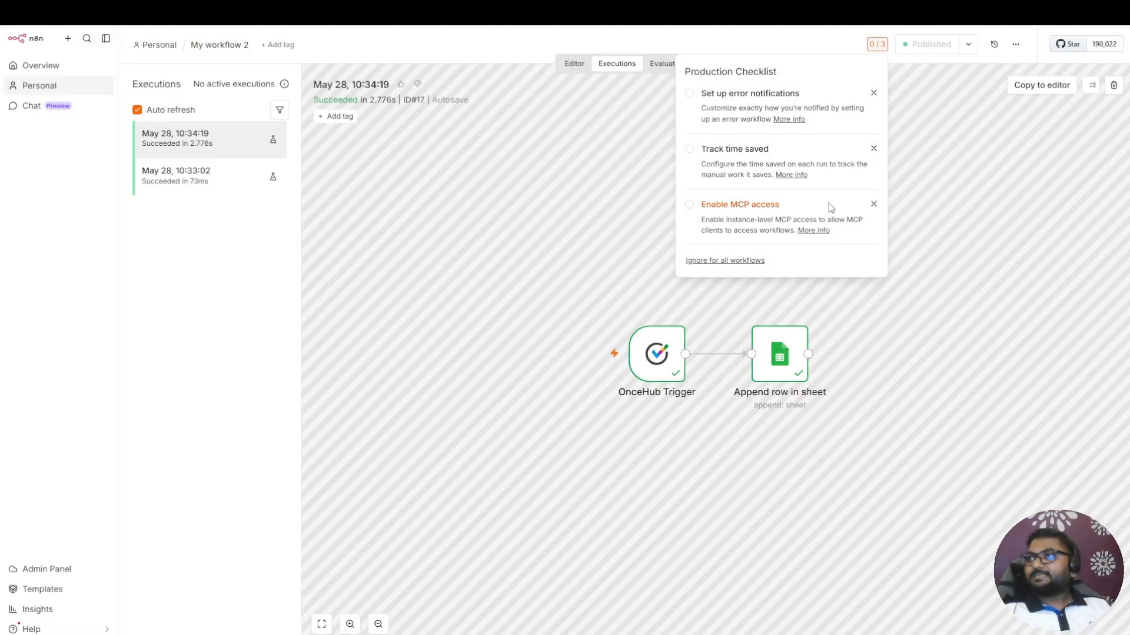